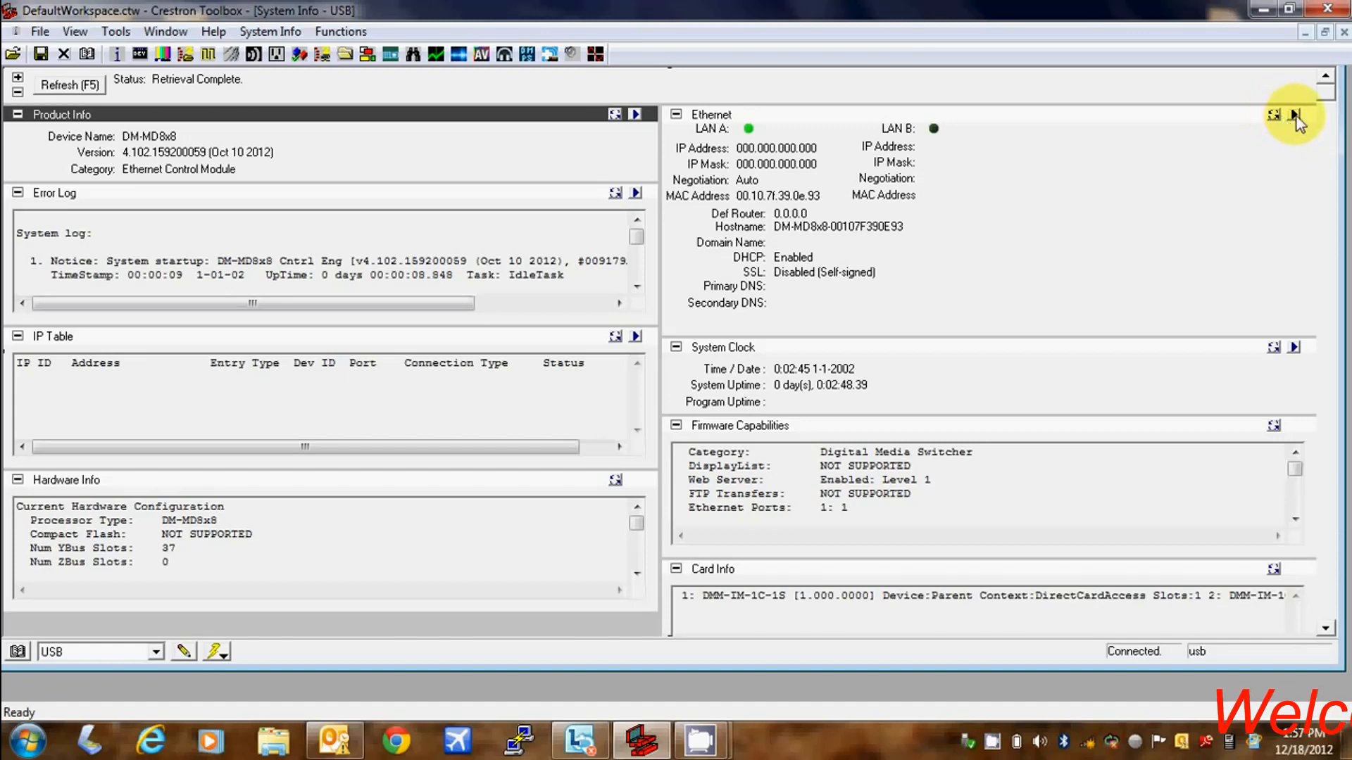
- In the Ethernet addressing settings, disable DHCP and try to assign IP address 192.168.1.150 with subnet mask 255.255.255.0
{"action": "left_click", "coordinate": [1294, 114]}
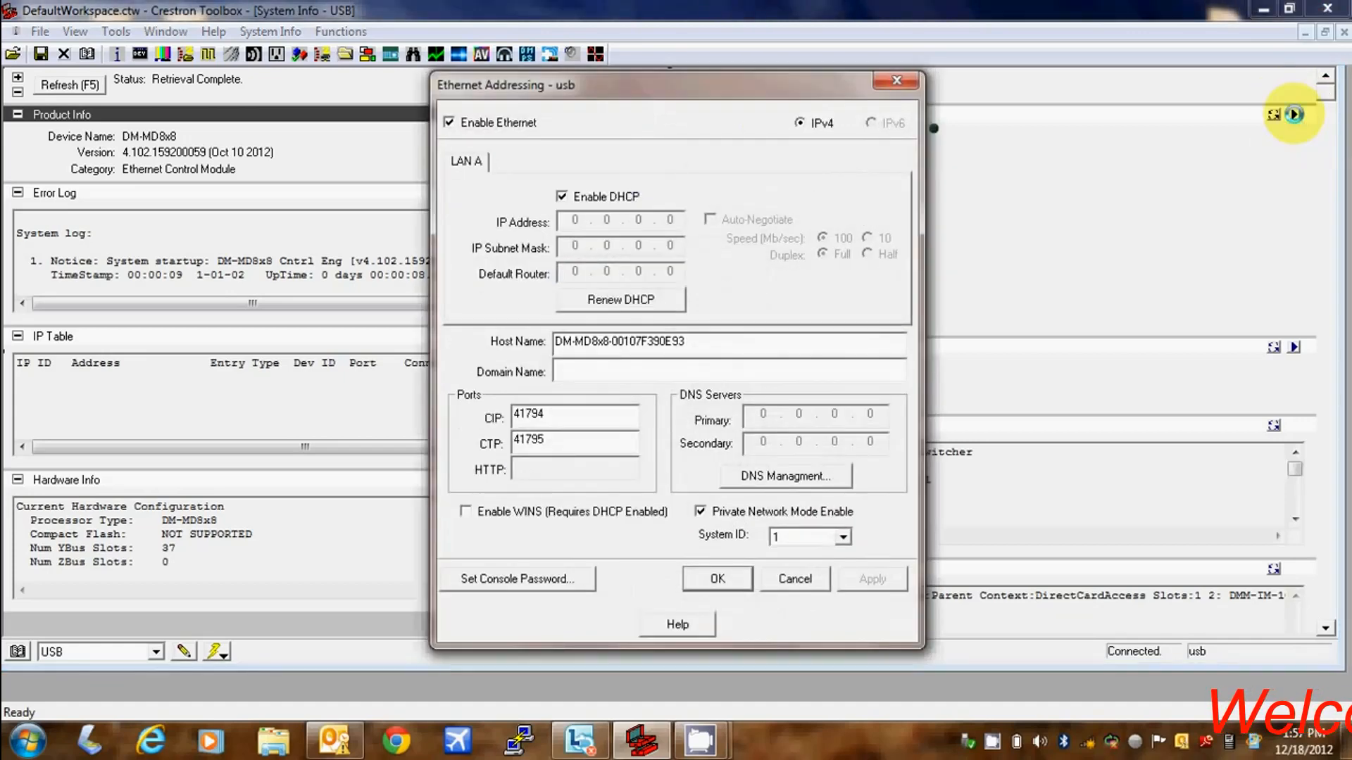
{"action": "left_click", "coordinate": [562, 196]}
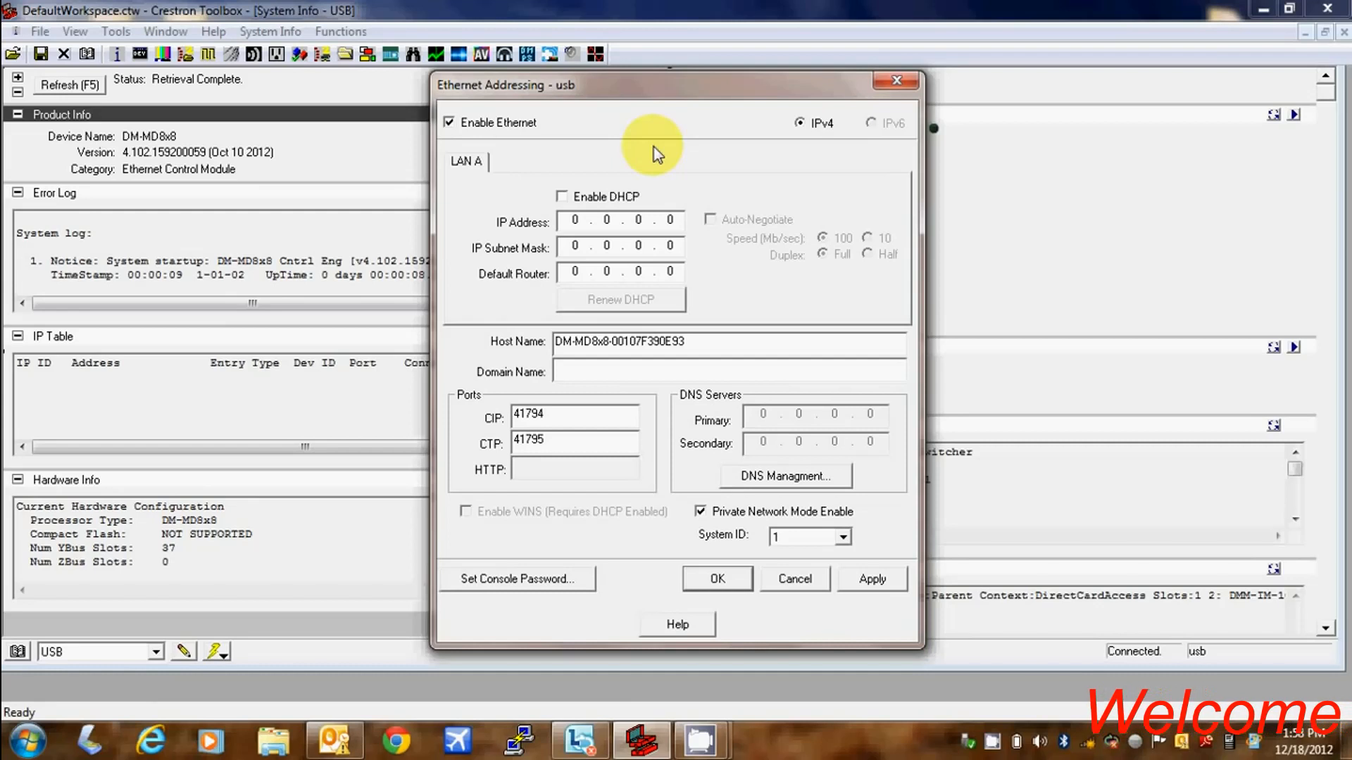
{"action": "left_click", "coordinate": [576, 221]}
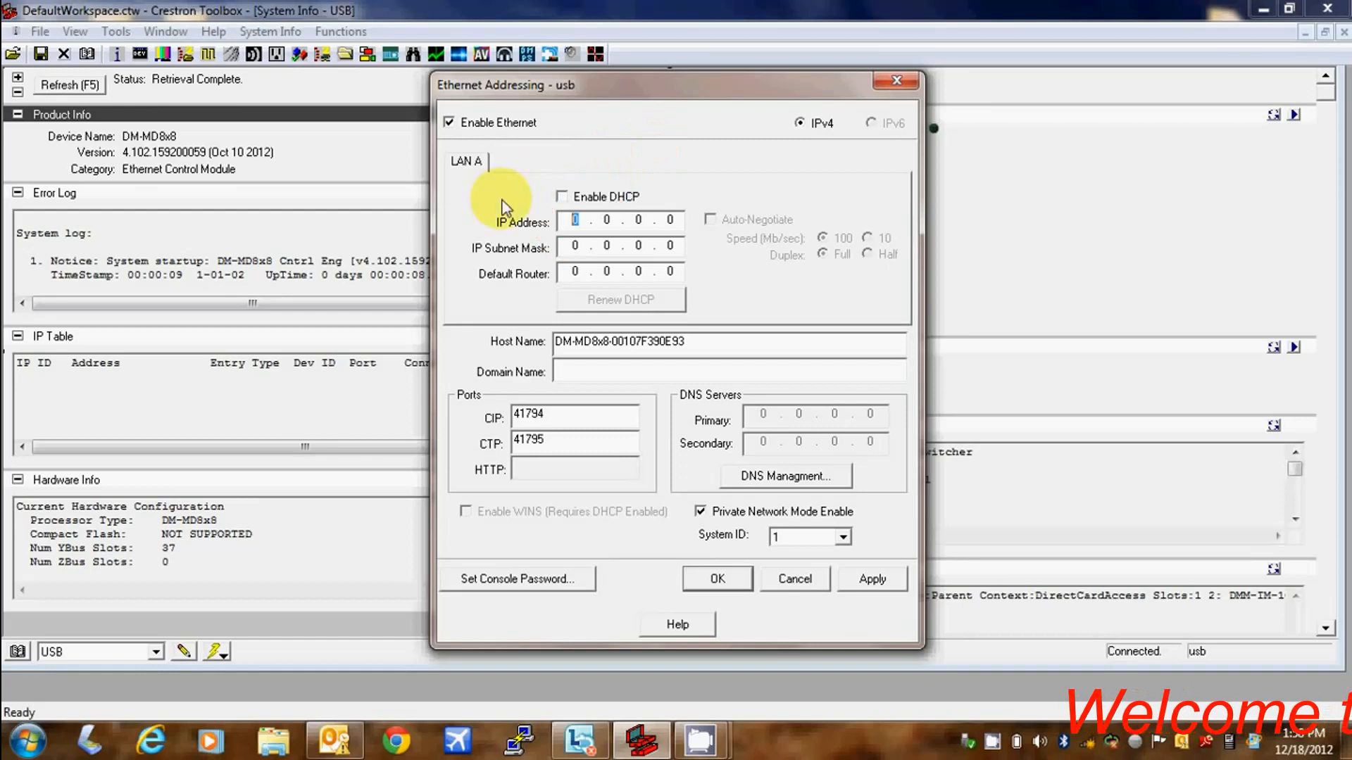
{"action": "type", "text": "192 . "}
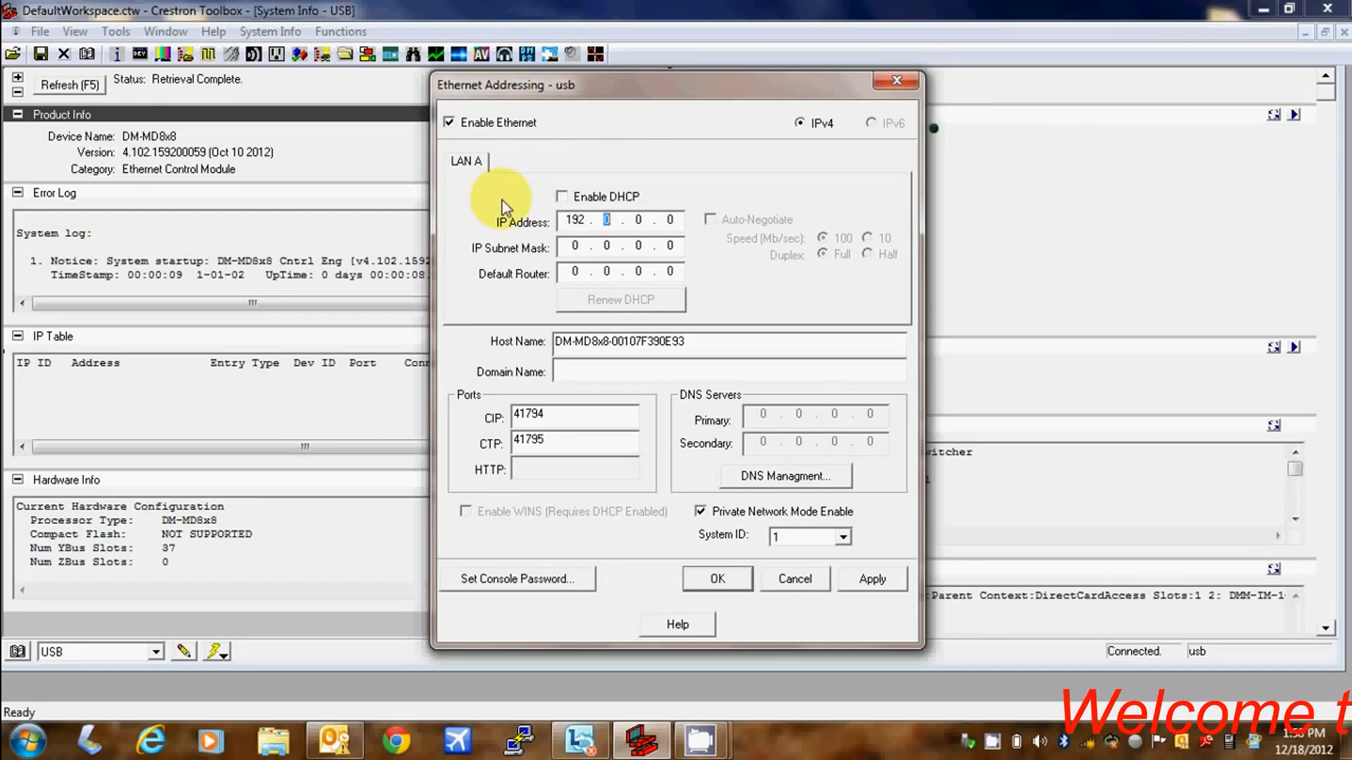
{"action": "type", "text": "168 . "}
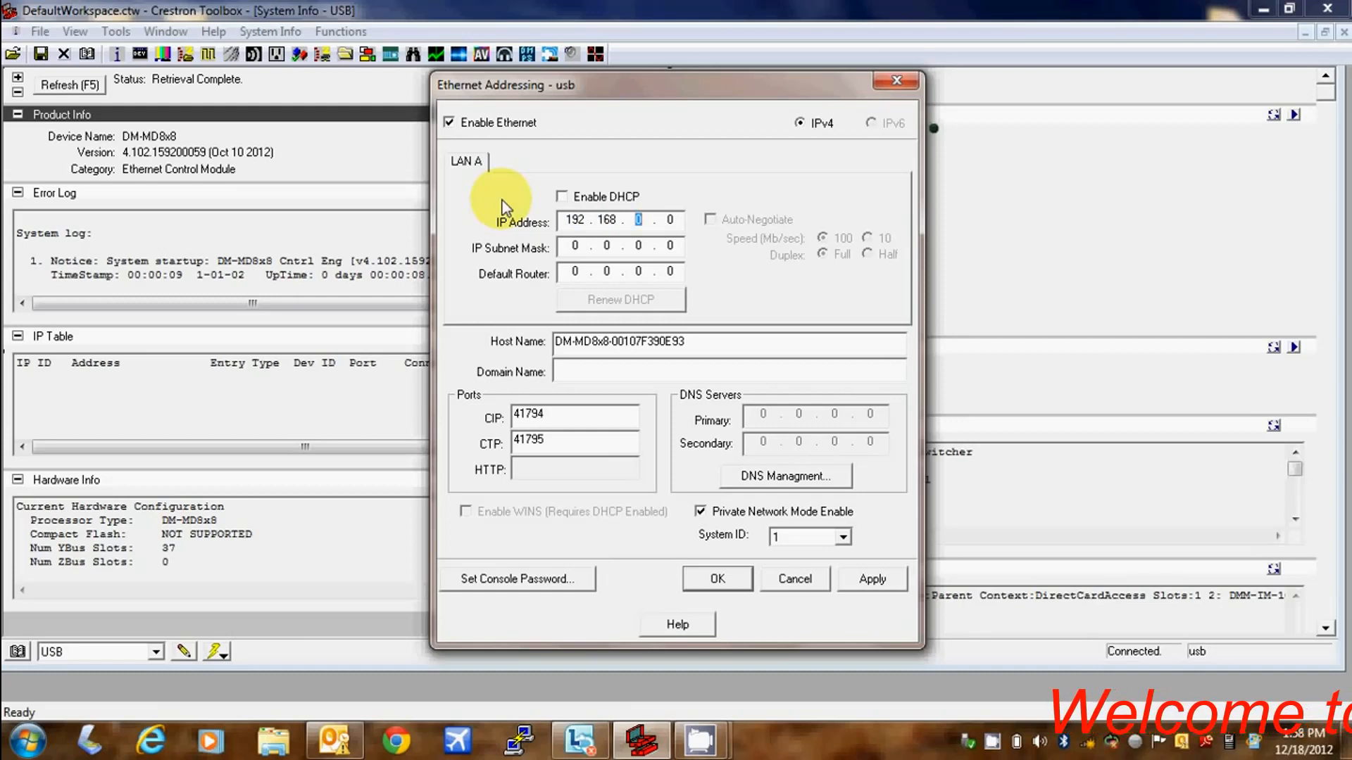
{"action": "type", "text": "1"}
{"action": "key", "text": "period"}
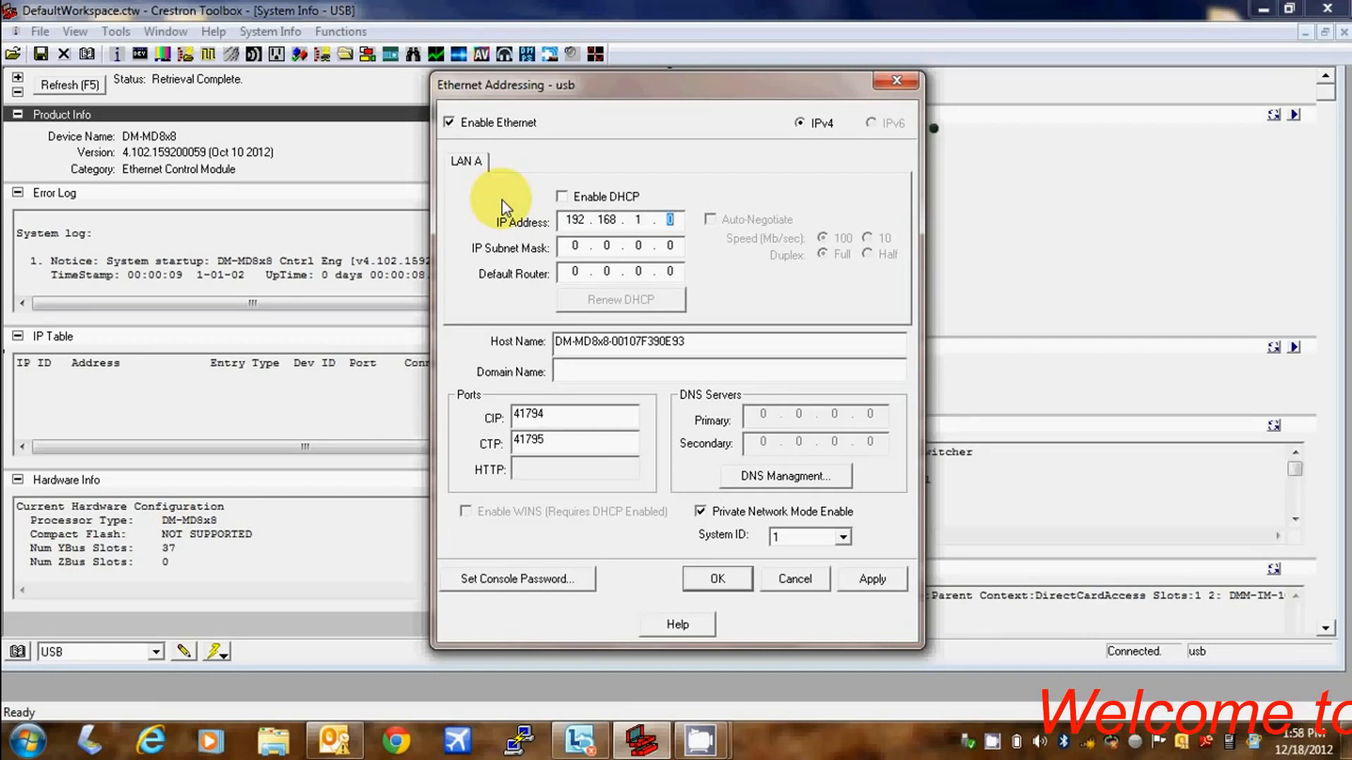
{"action": "type", "text": "150"}
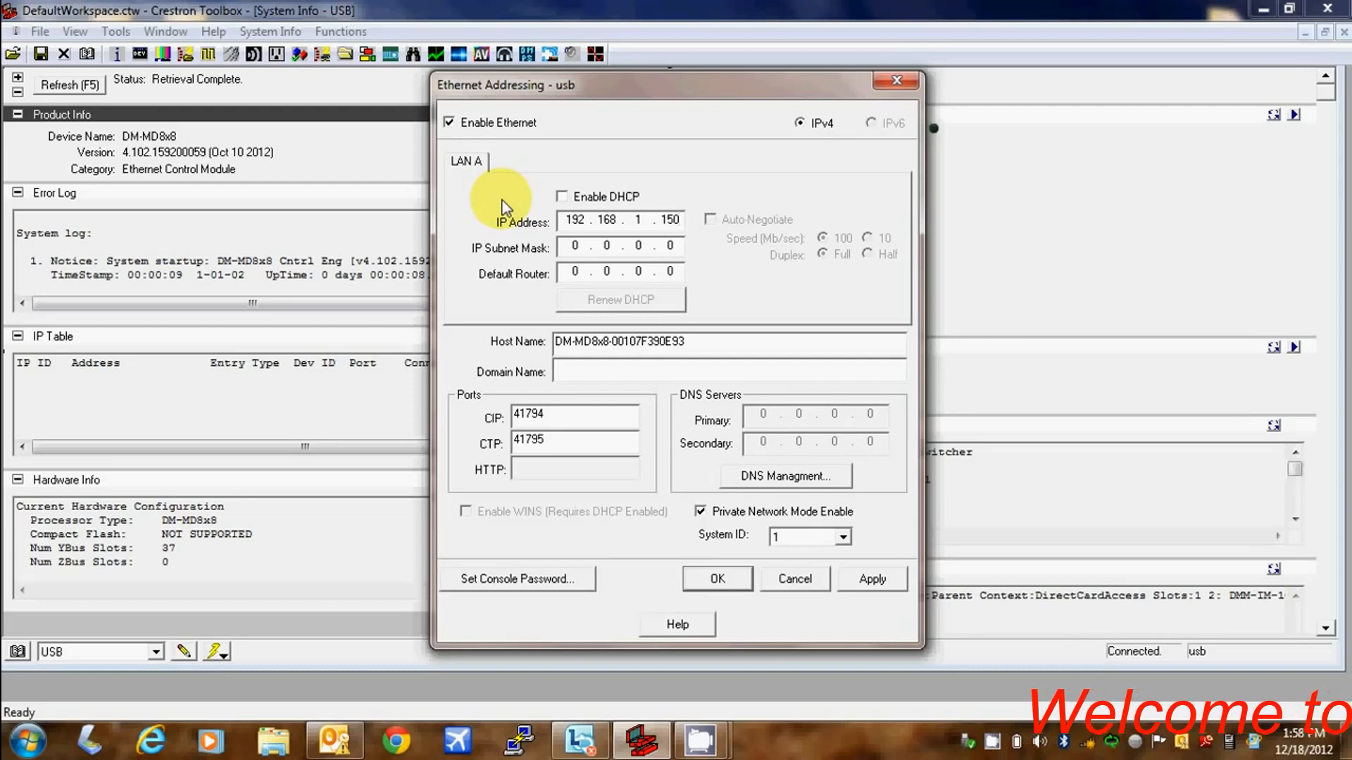
{"action": "key", "text": "Tab"}
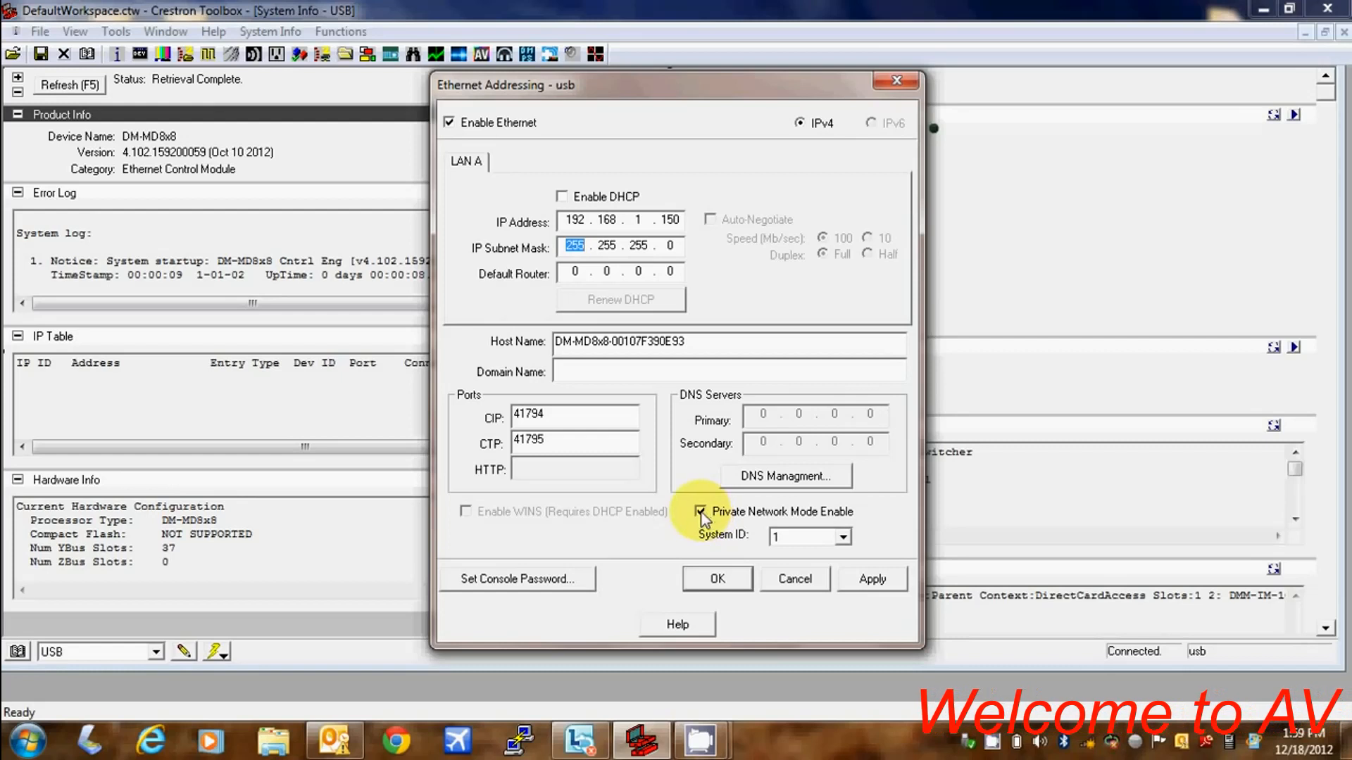
- Try to apply the Ethernet settings with Private Network Mode disabled, and refresh the Ethernet information
{"action": "left_click", "coordinate": [702, 512]}
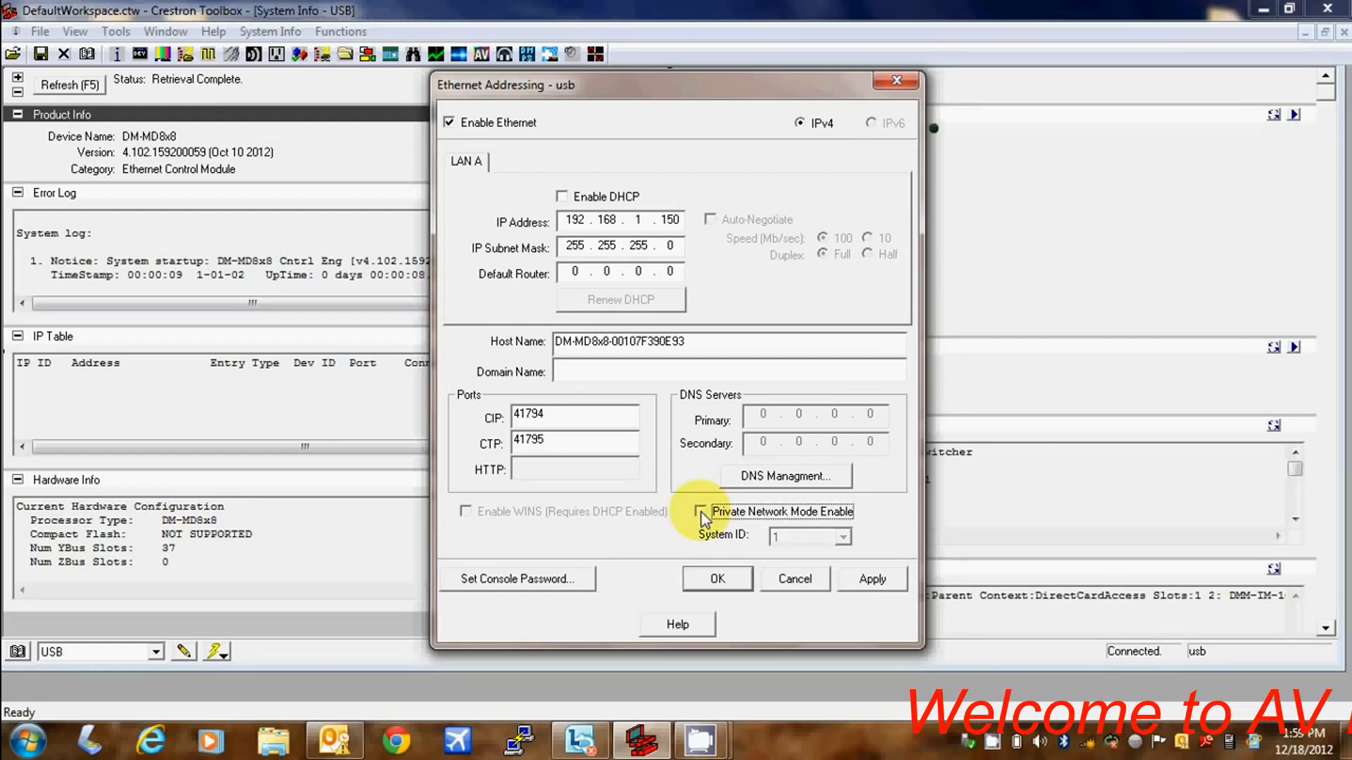
{"action": "left_click", "coordinate": [870, 584]}
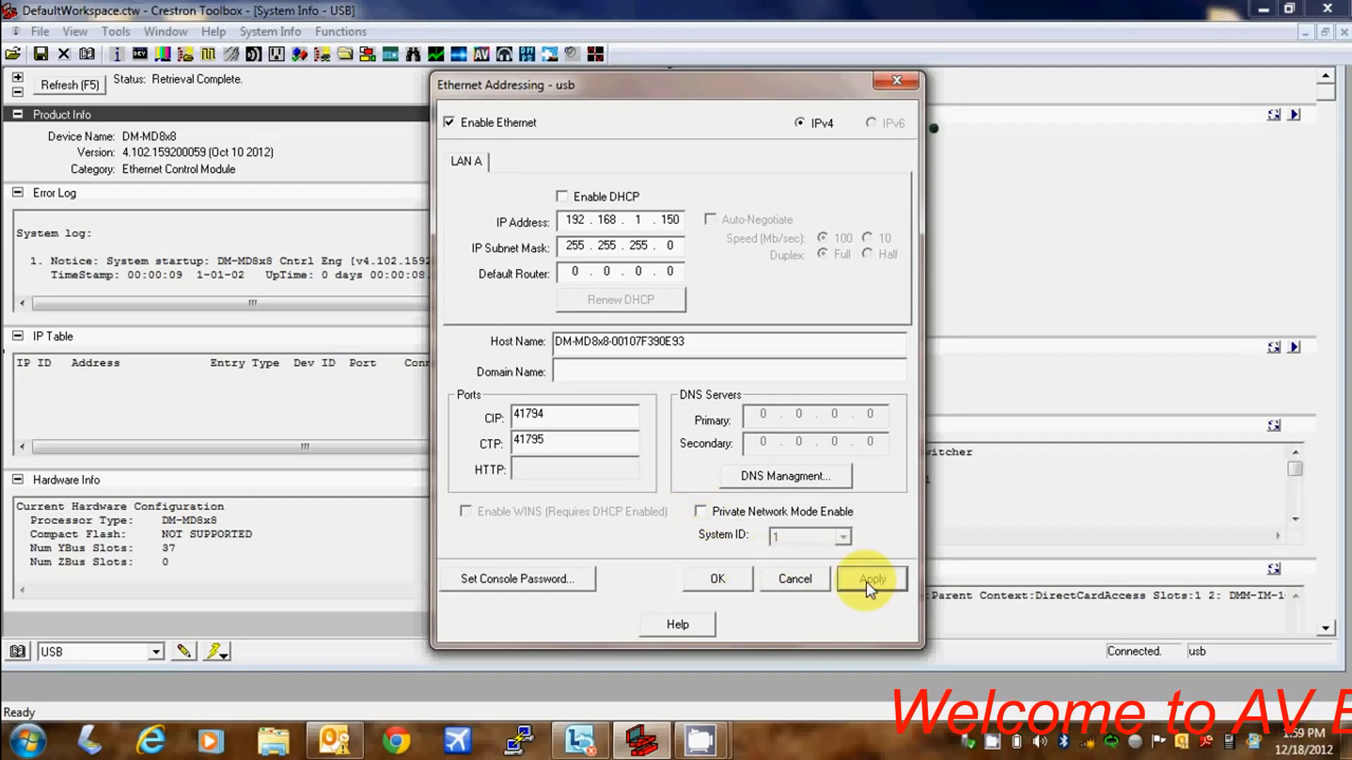
{"action": "left_click", "coordinate": [736, 579]}
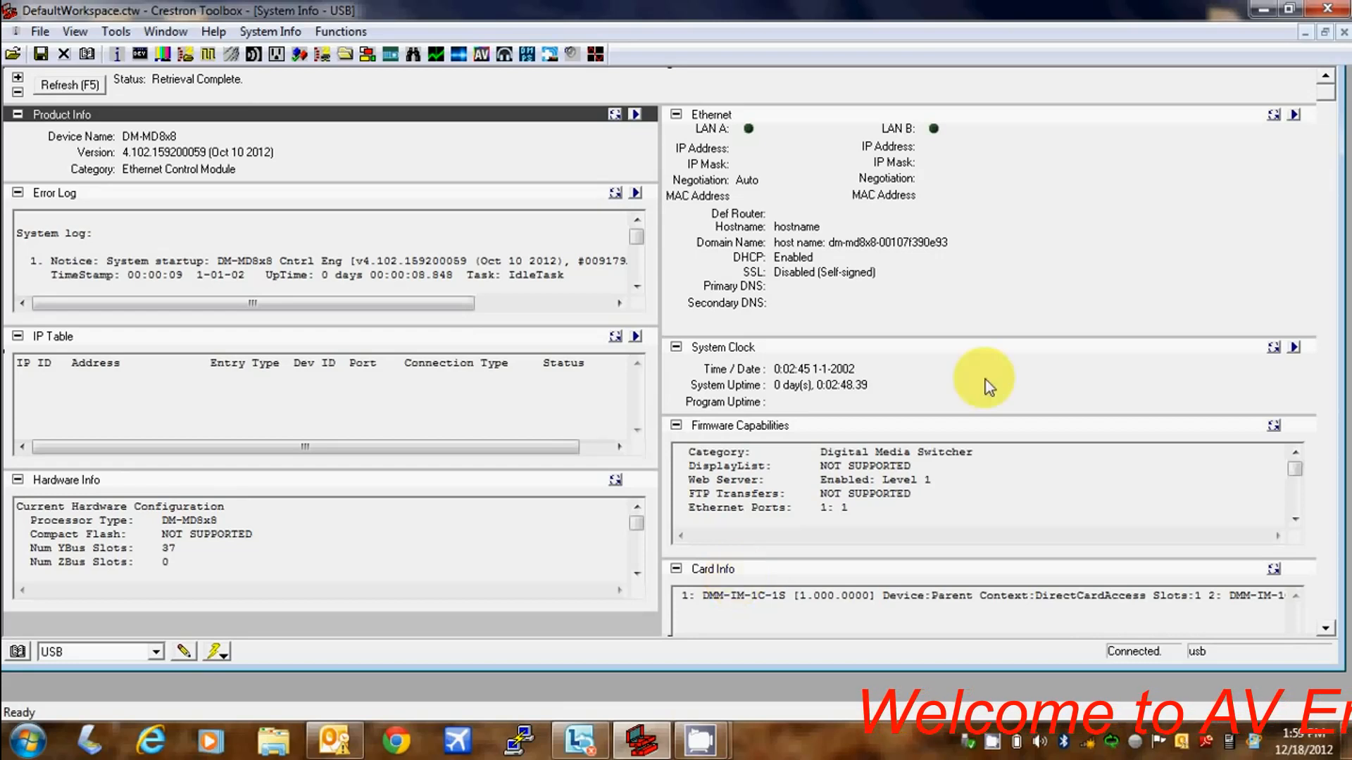
{"action": "left_click", "coordinate": [1272, 117]}
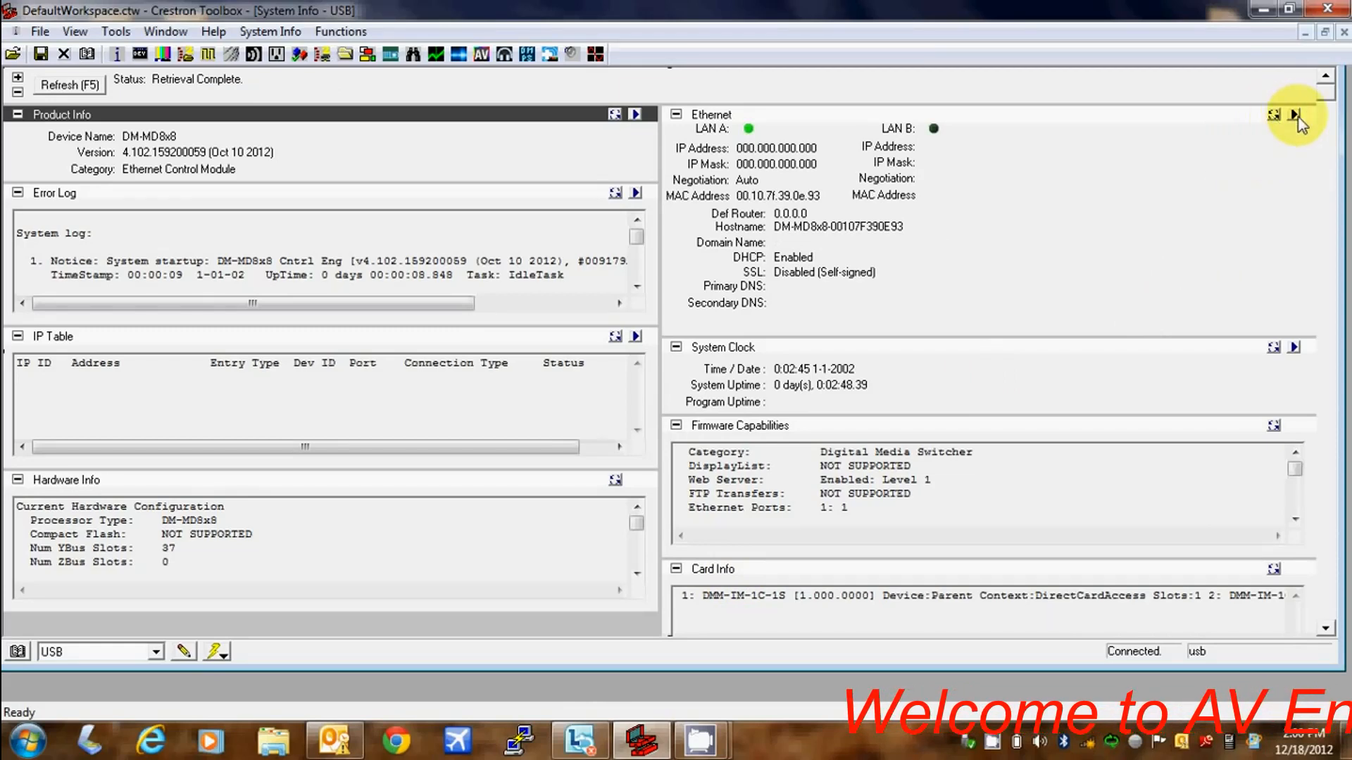
- Reopen the Ethernet addressing settings, disable DHCP and set the static IP address 192.168.1.150 with subnet mask 255.255.255.0
{"action": "left_click", "coordinate": [1296, 116]}
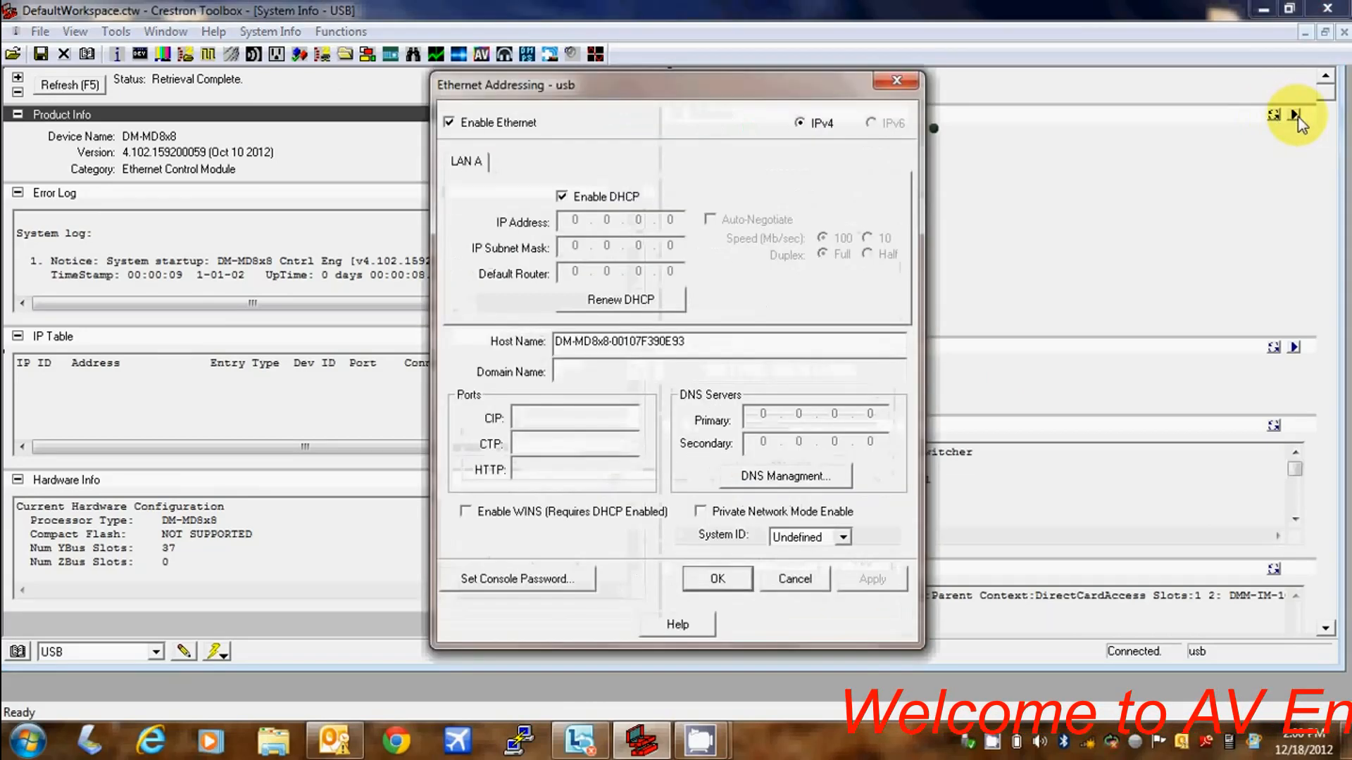
{"action": "left_click", "coordinate": [561, 197]}
{"action": "left_click", "coordinate": [587, 216]}
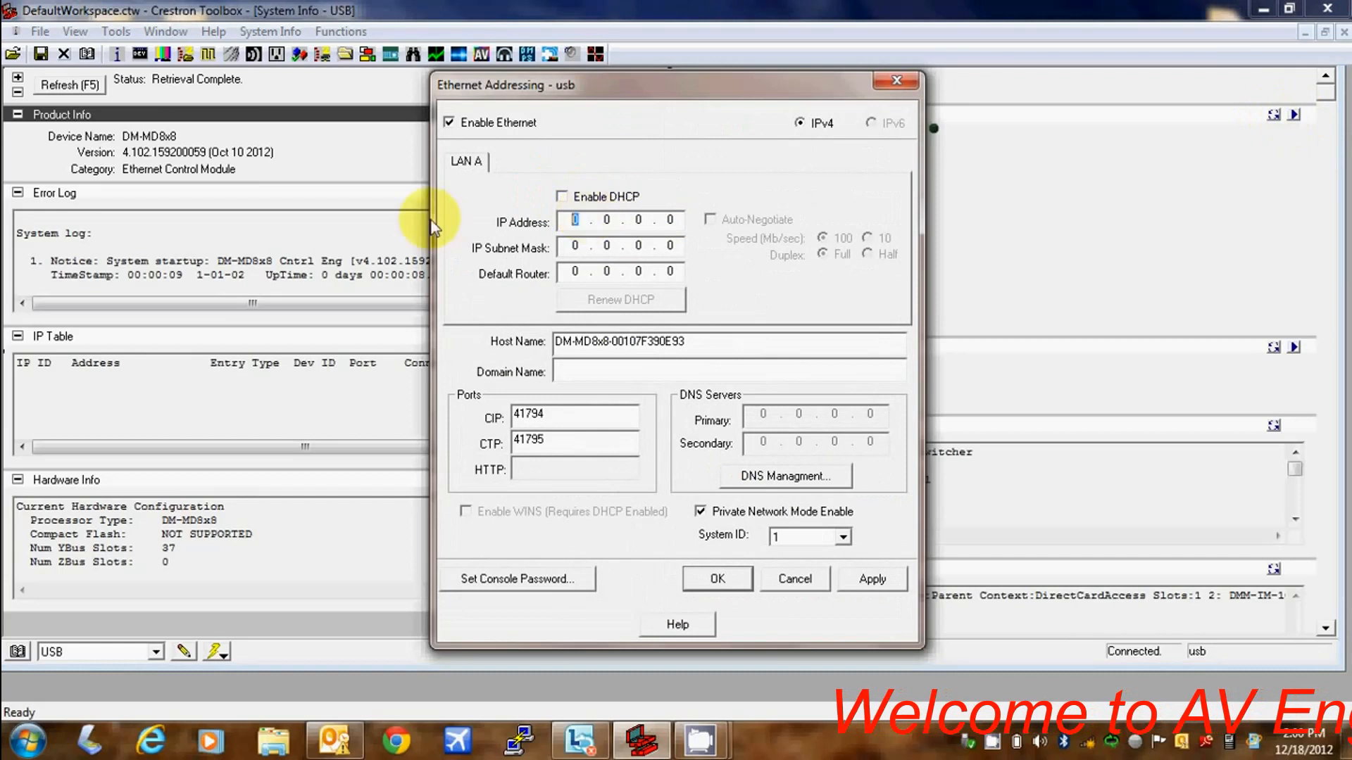
{"action": "type", "text": "192 . 168 . 1 "}
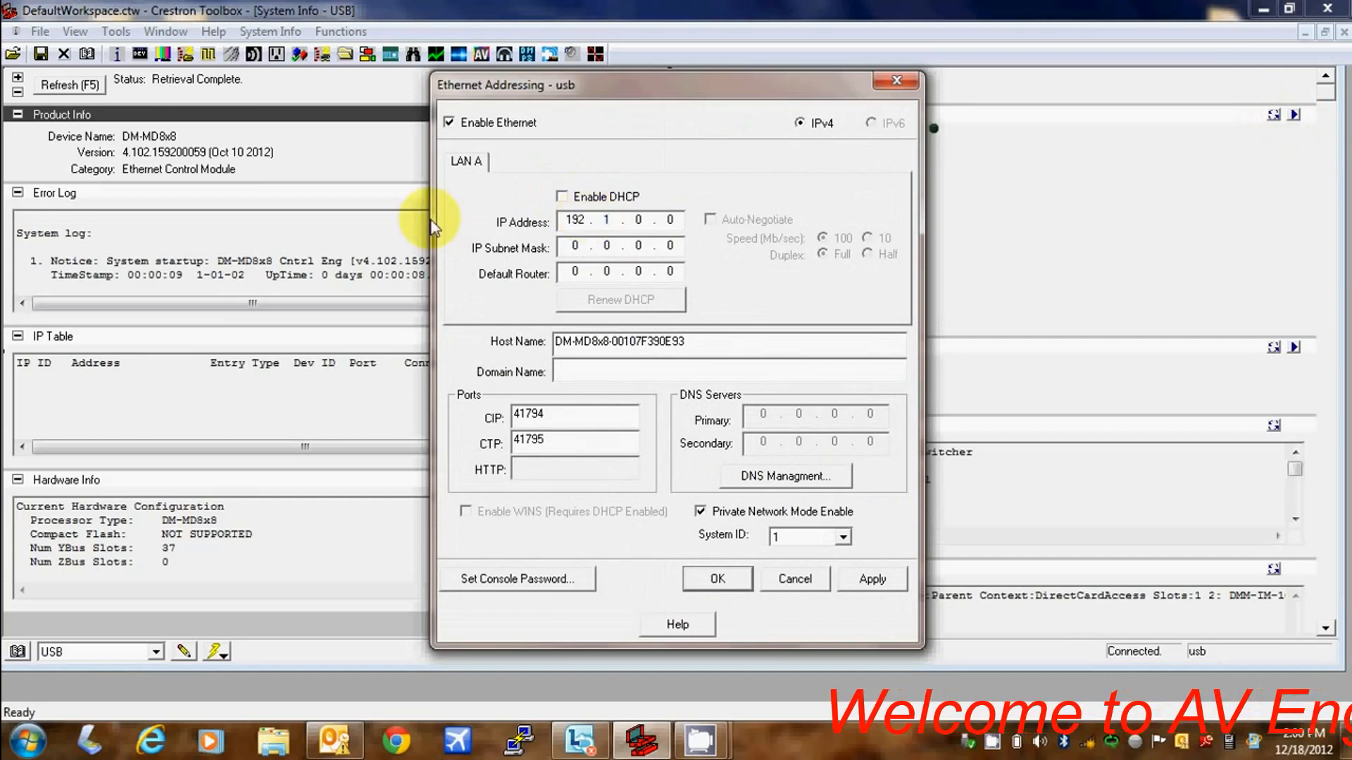
{"action": "type", "text": ". 150"}
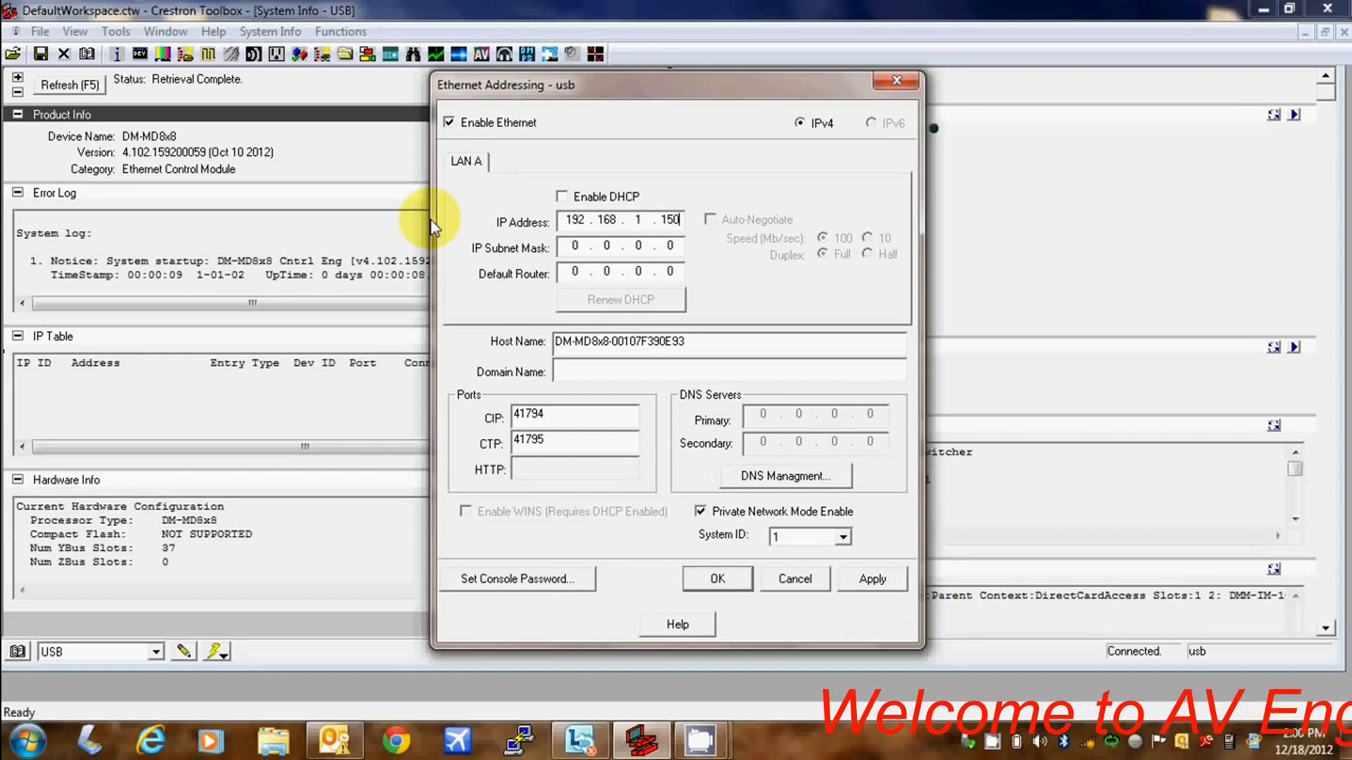
{"action": "key", "text": "Tab"}
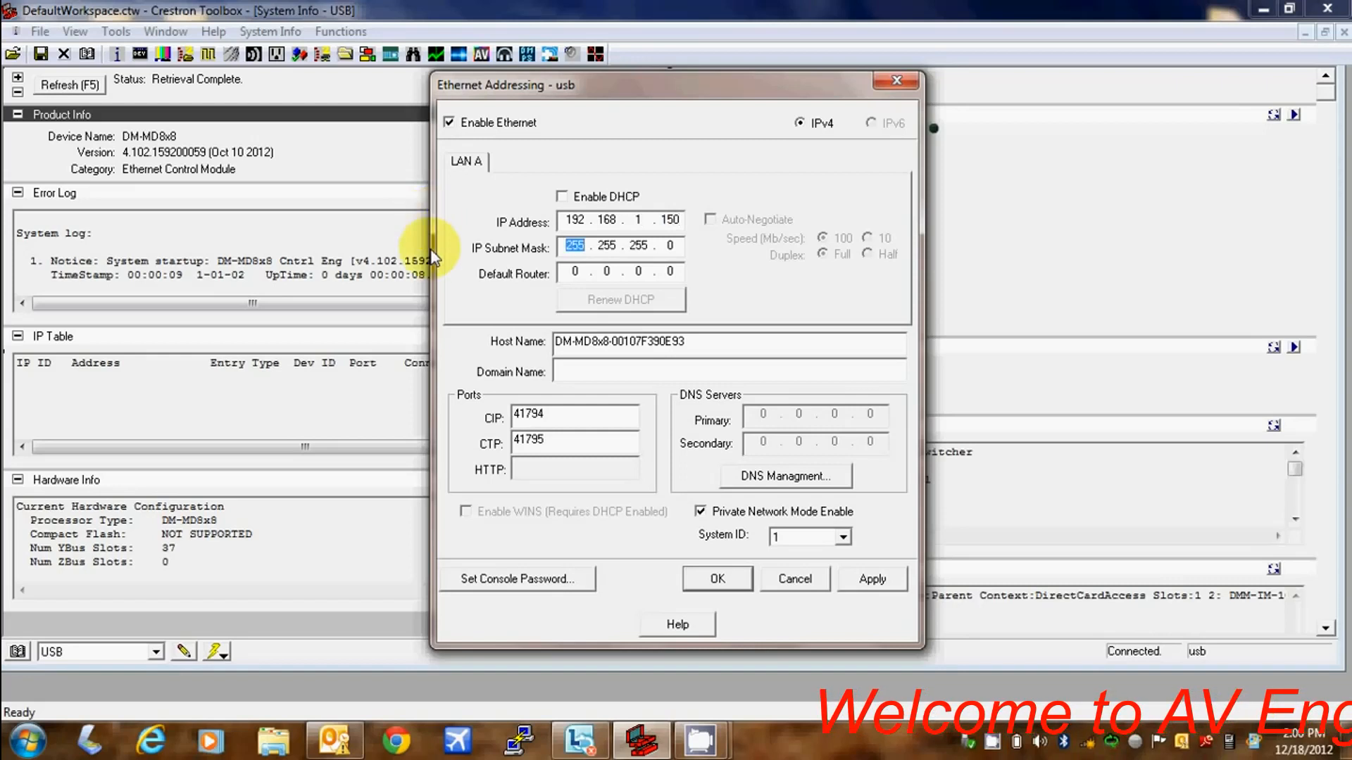
- Disable Private Network Mode and apply the static addressing, accepting the reservation of 25 consecutive IP addresses
{"action": "left_click", "coordinate": [701, 512]}
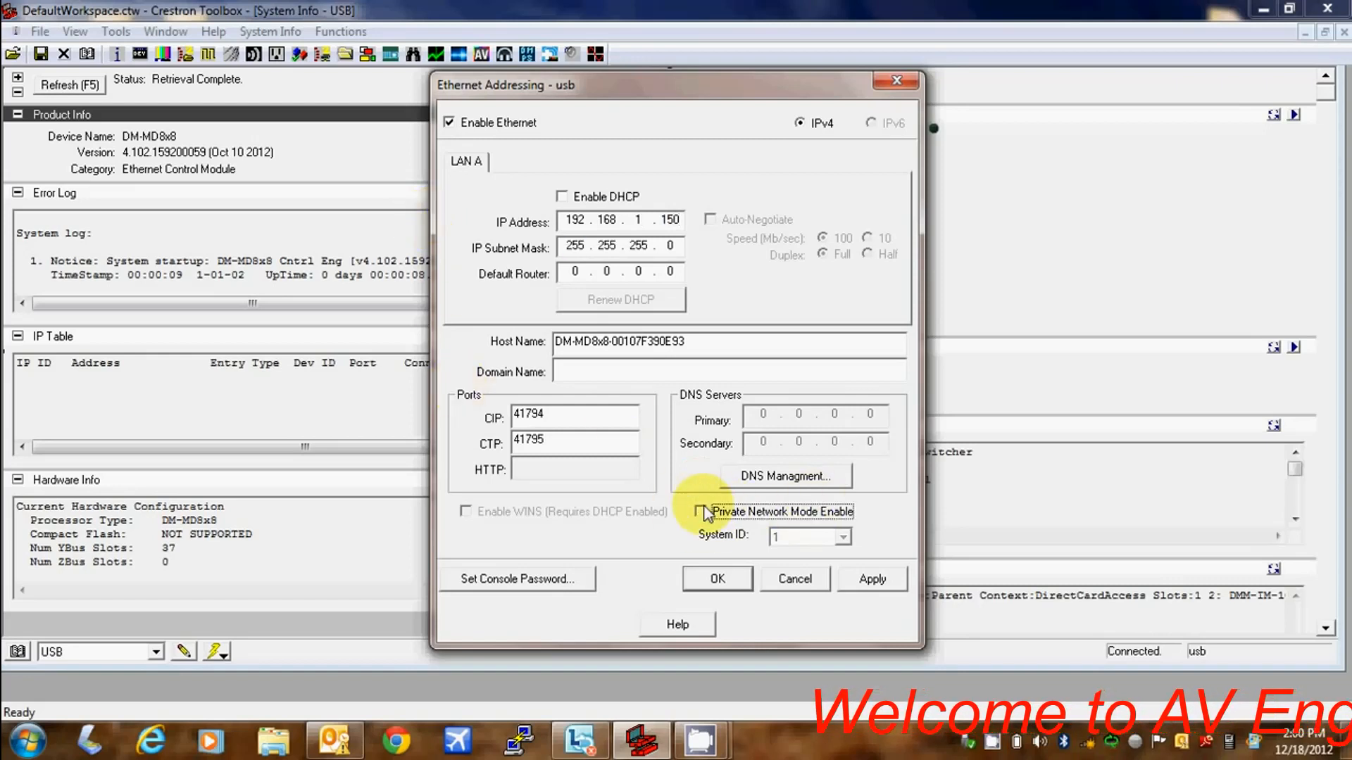
{"action": "left_click", "coordinate": [870, 579]}
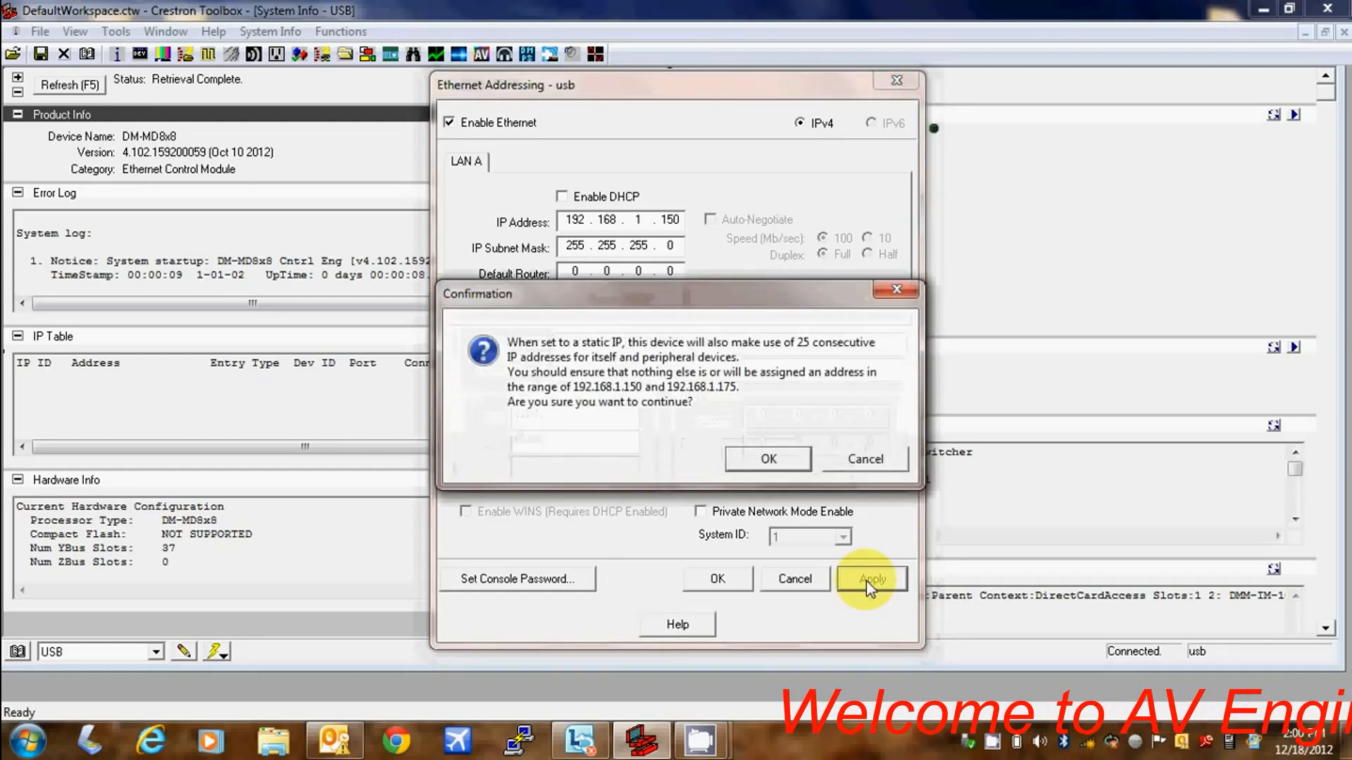
{"action": "left_click", "coordinate": [768, 459]}
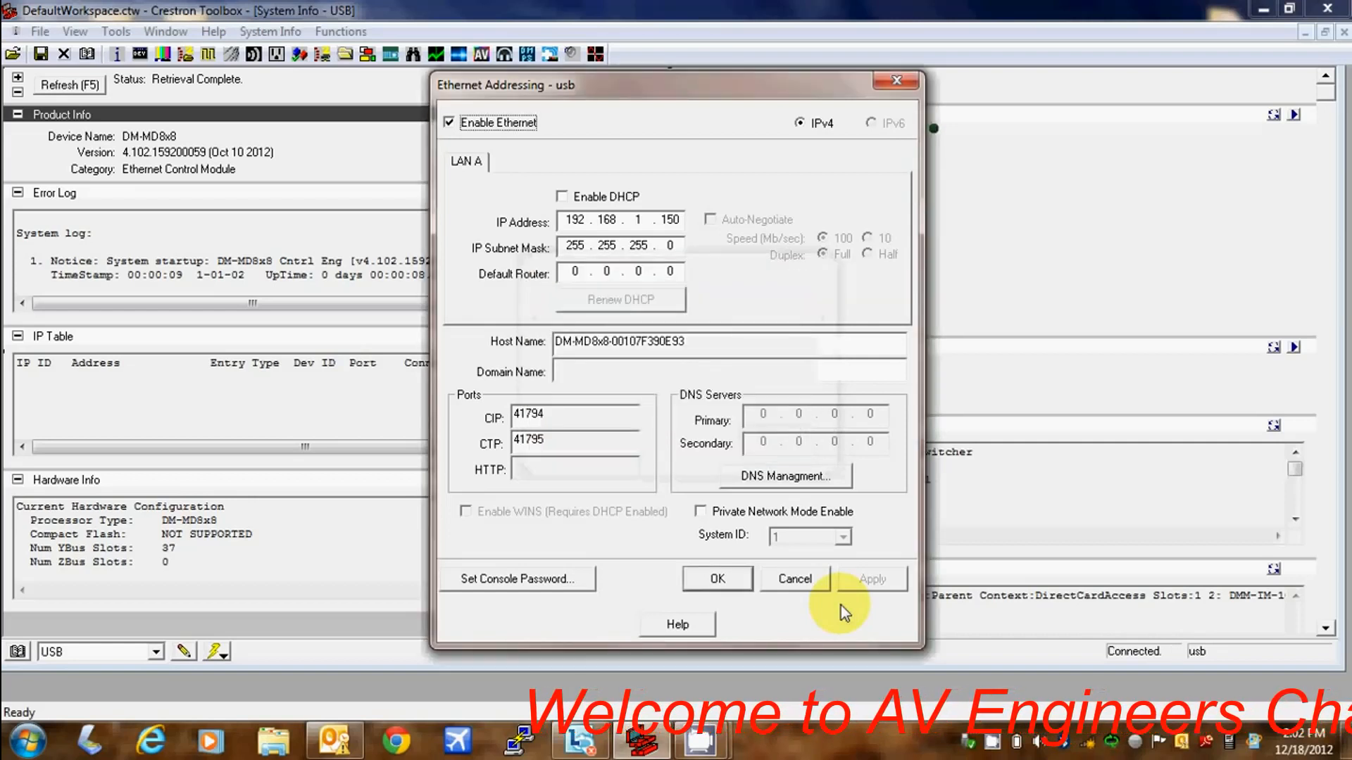
{"action": "left_click", "coordinate": [712, 581]}
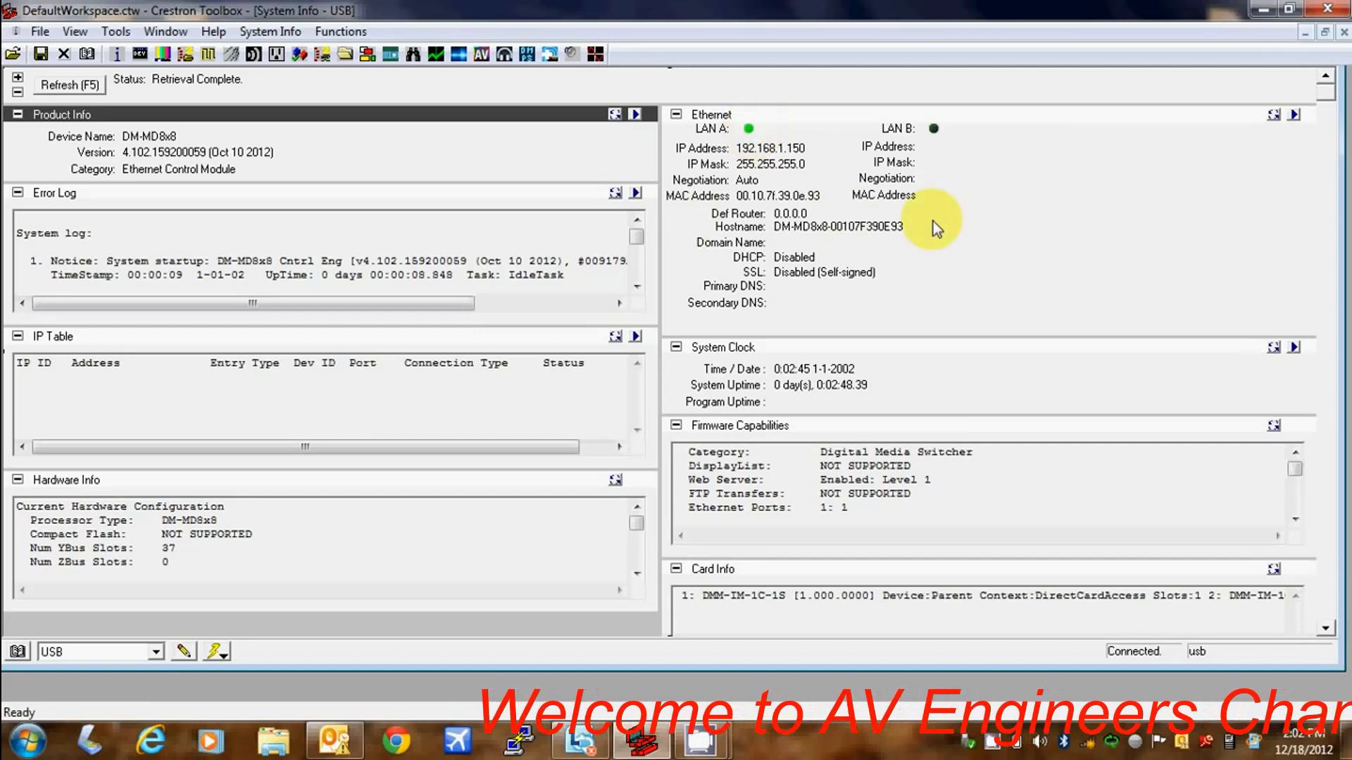
- Close the System Info window, open a new one connected to the device over USB, and maximize it
{"action": "left_click", "coordinate": [1343, 34]}
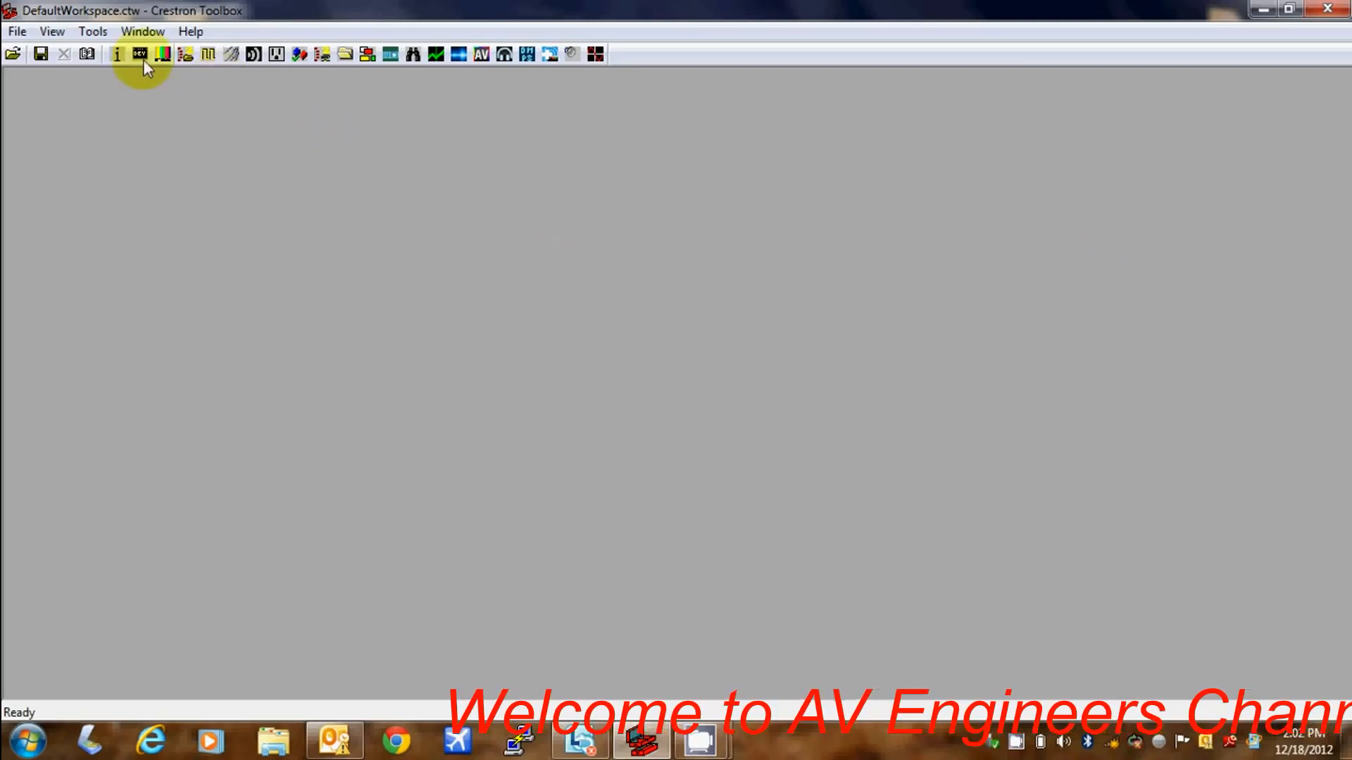
{"action": "left_click", "coordinate": [115, 55]}
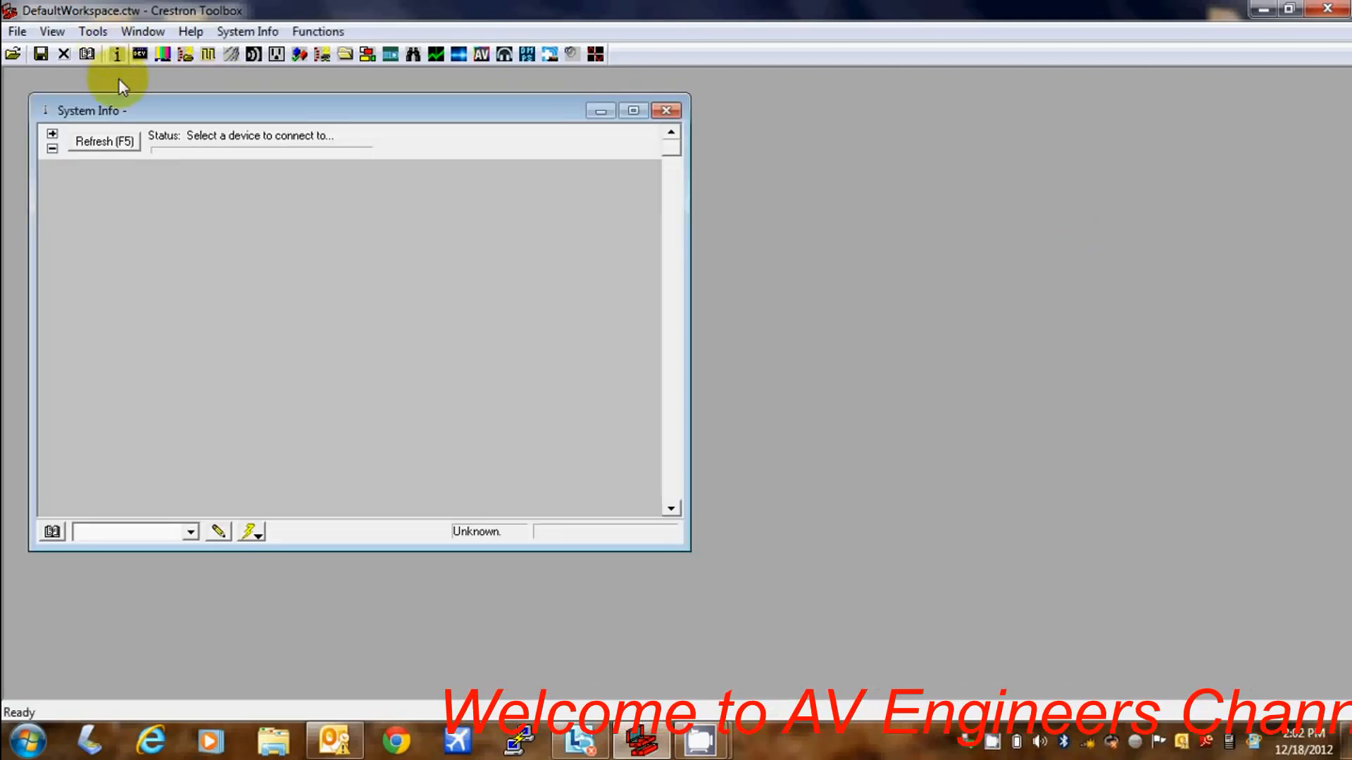
{"action": "left_click", "coordinate": [190, 532]}
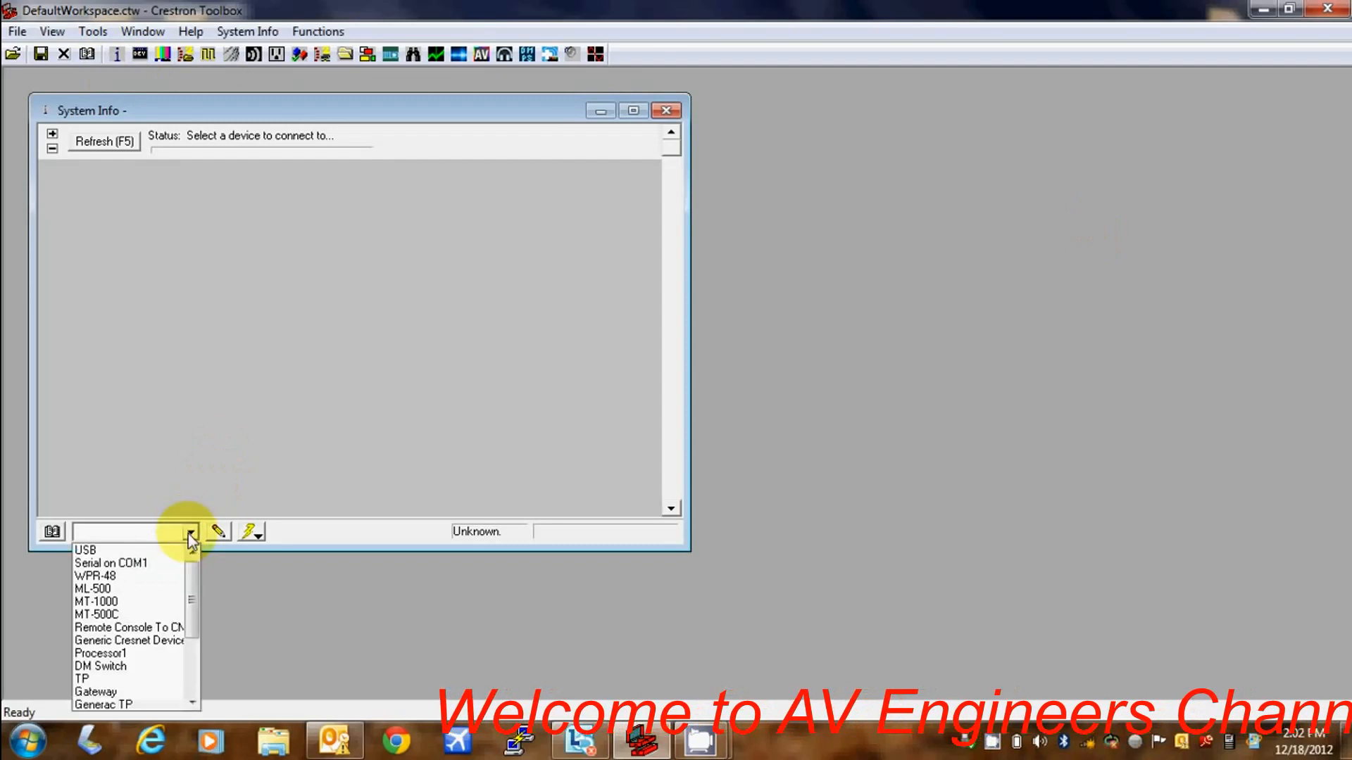
{"action": "left_click", "coordinate": [181, 547]}
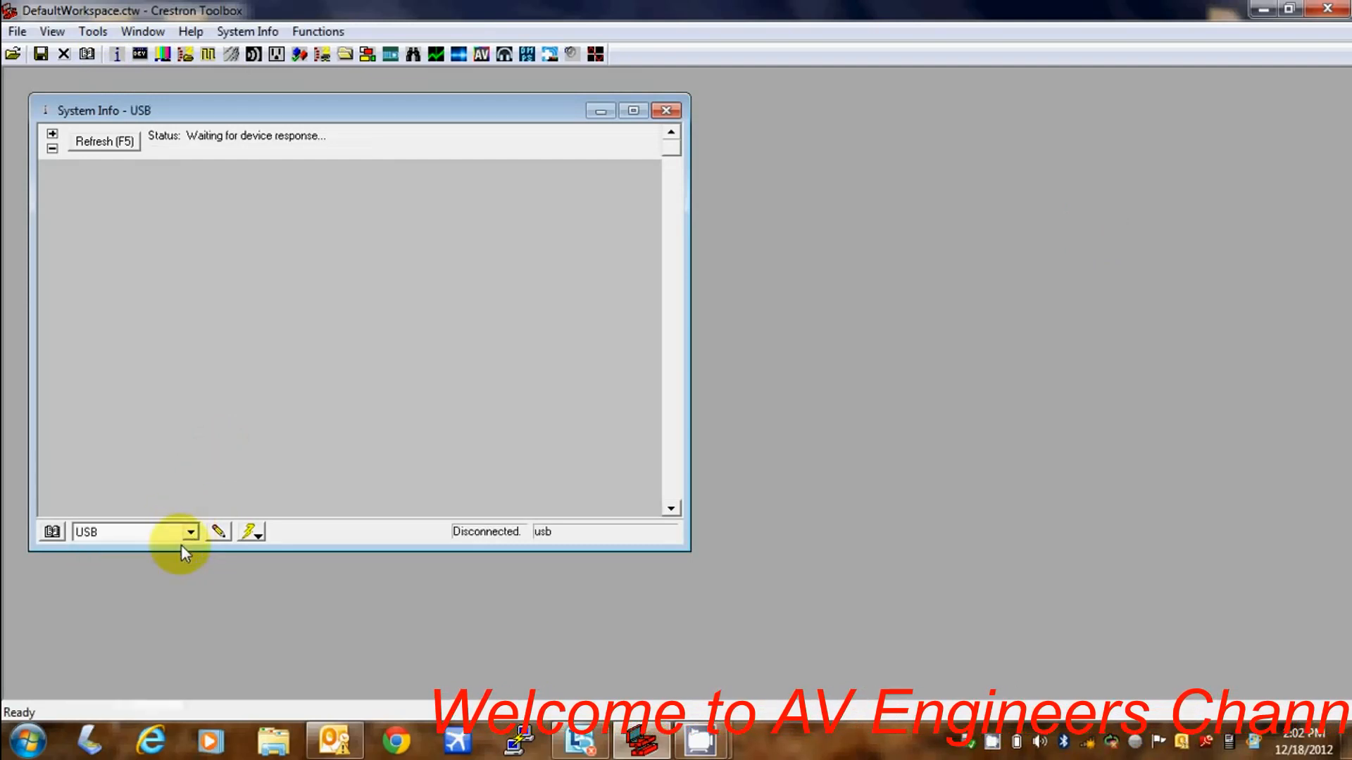
{"action": "left_click", "coordinate": [629, 111]}
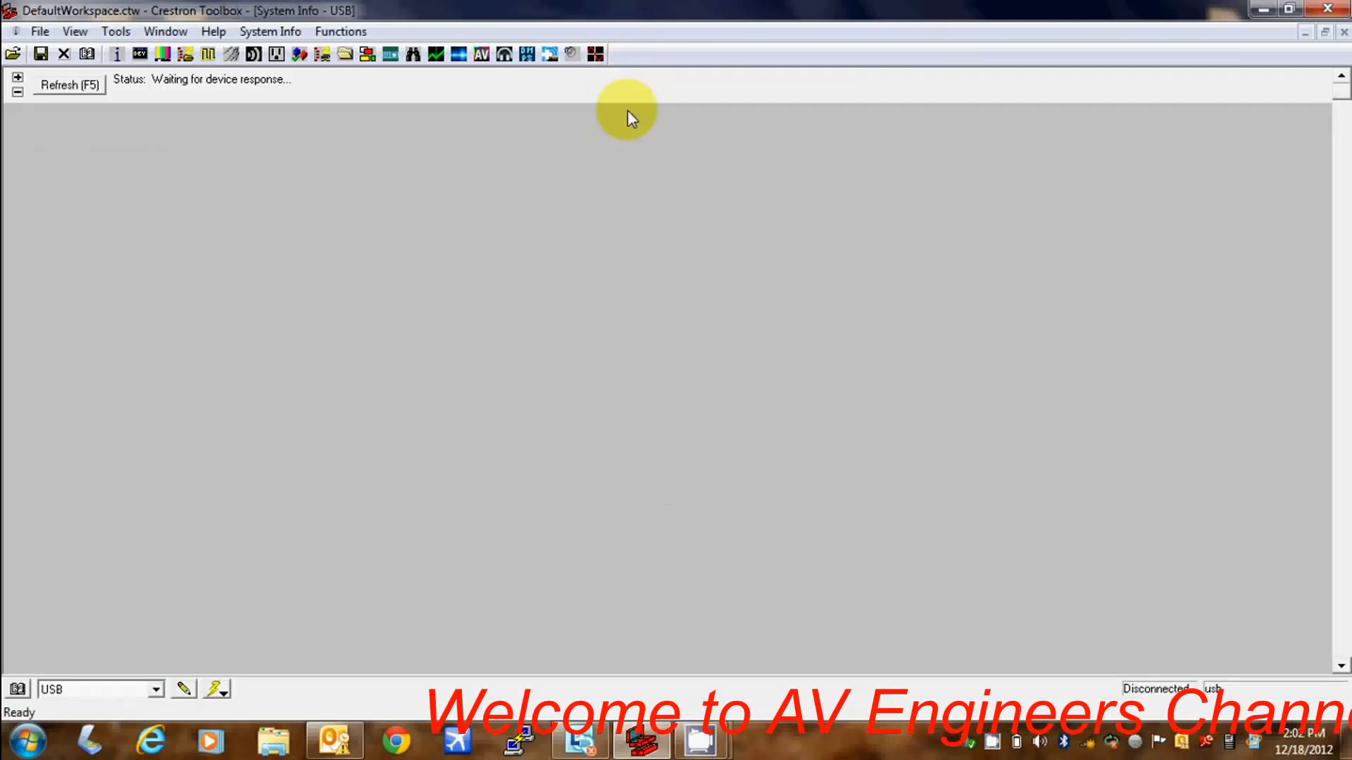
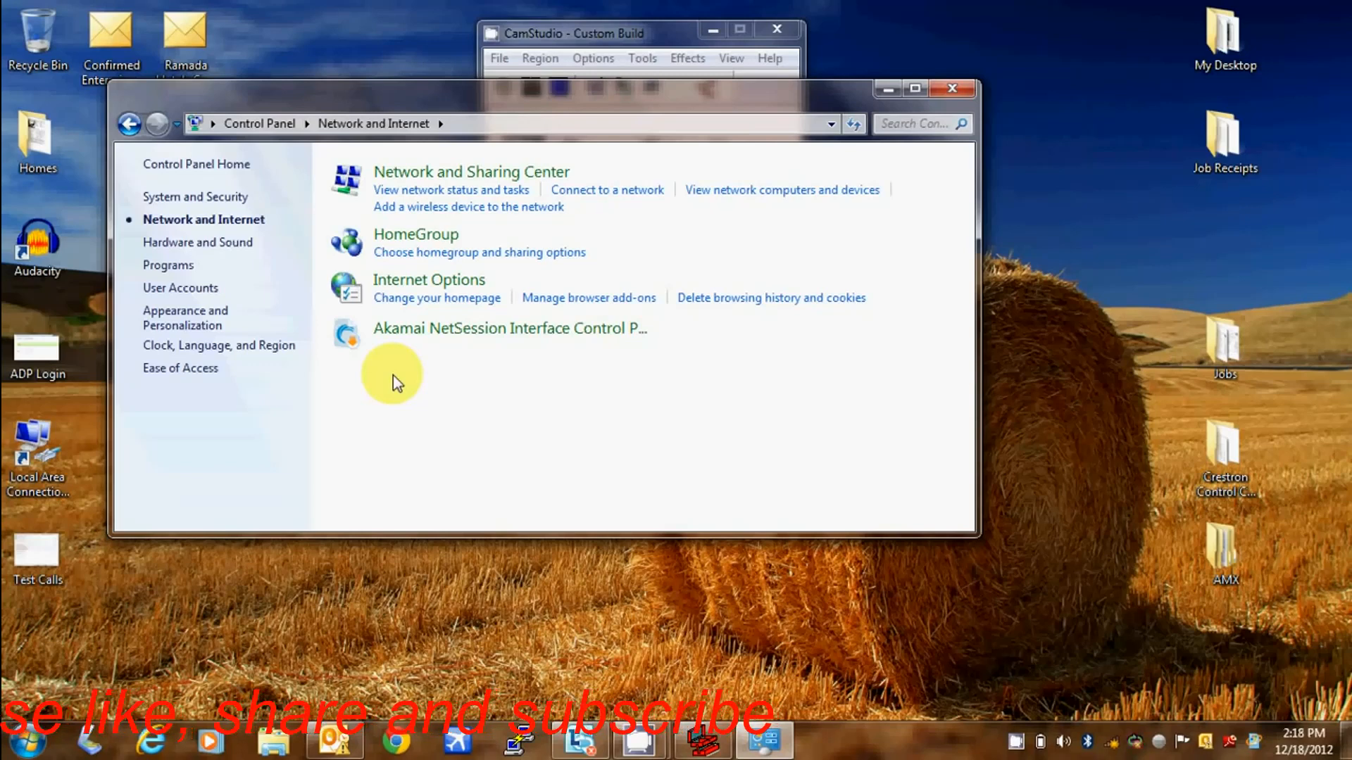
- In the Windows Control Panel, open the Local Area Connection's properties from the network adapter settings and reposition the dialog
{"action": "left_click", "coordinate": [425, 180]}
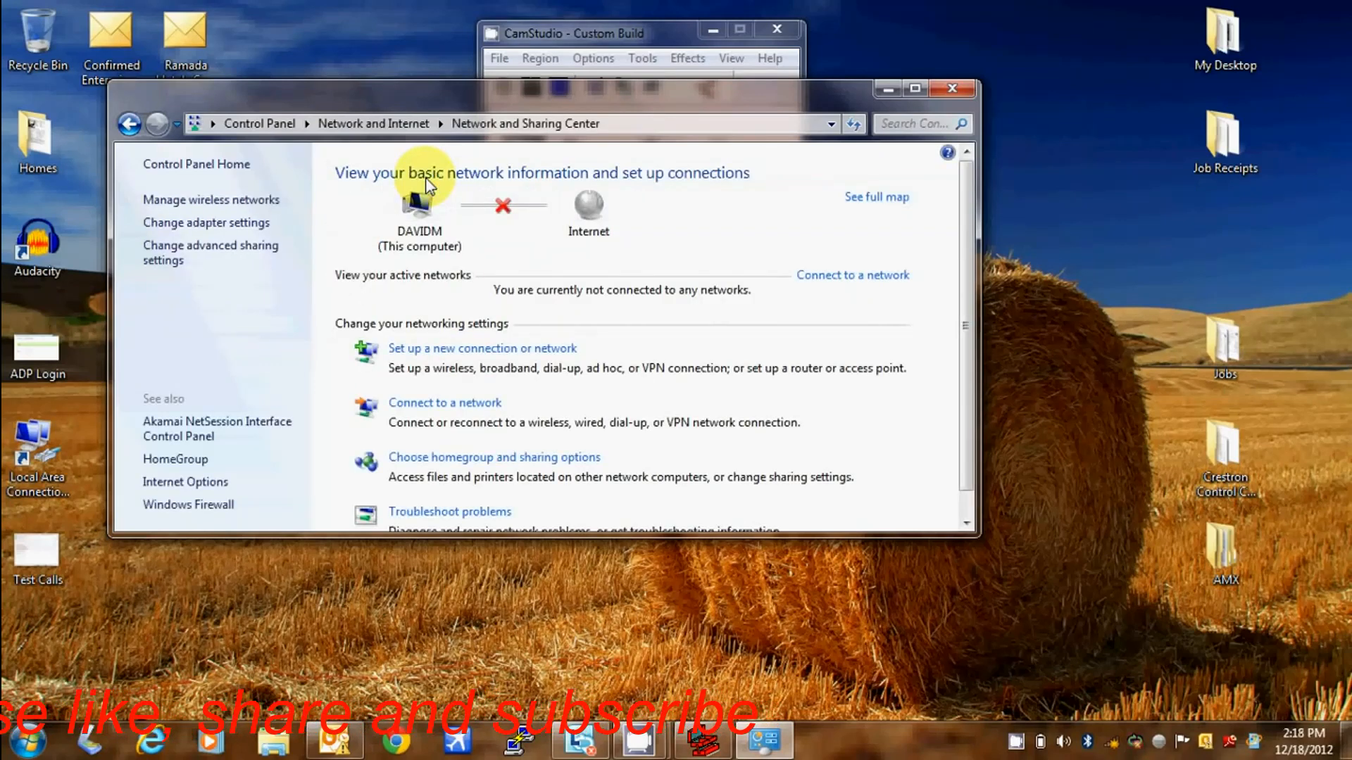
{"action": "left_click", "coordinate": [239, 222]}
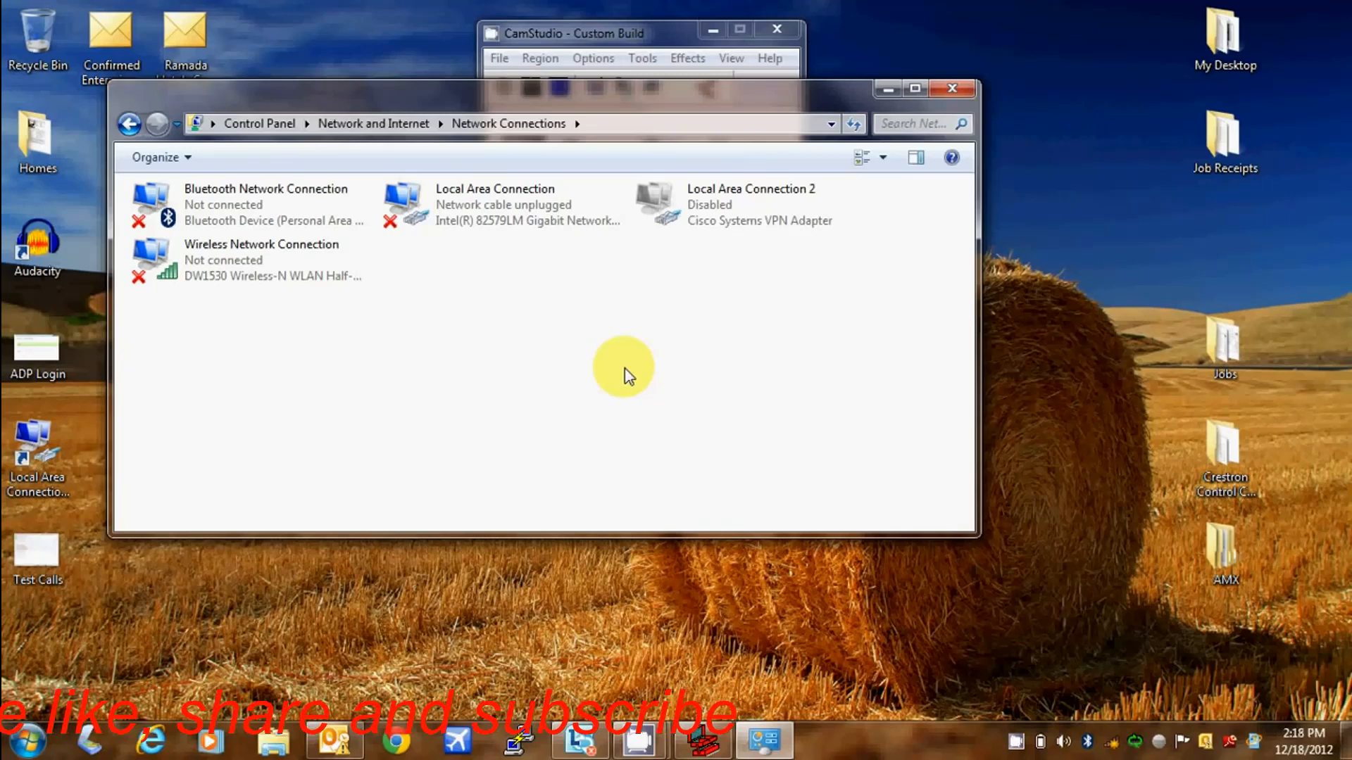
{"action": "left_click", "coordinate": [483, 222]}
{"action": "right_click", "coordinate": [483, 222]}
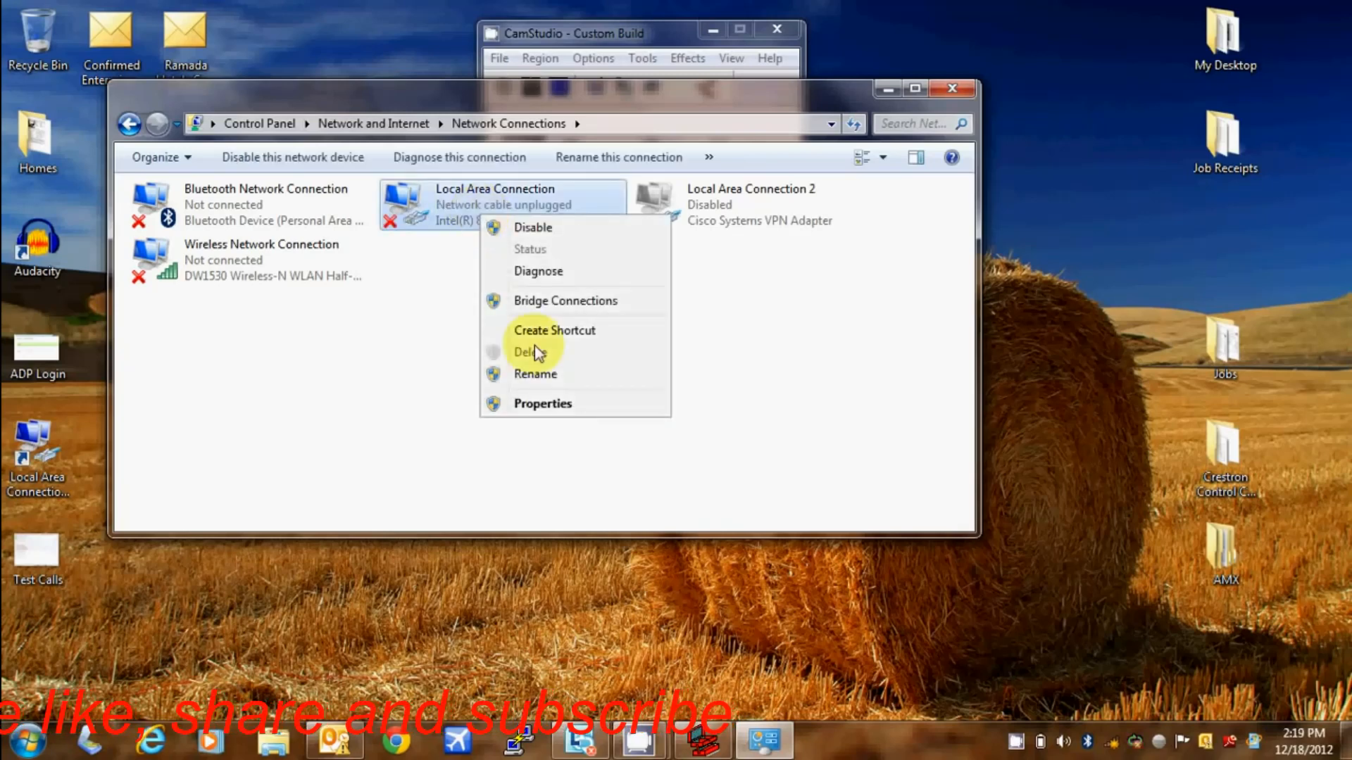
{"action": "left_click", "coordinate": [440, 310]}
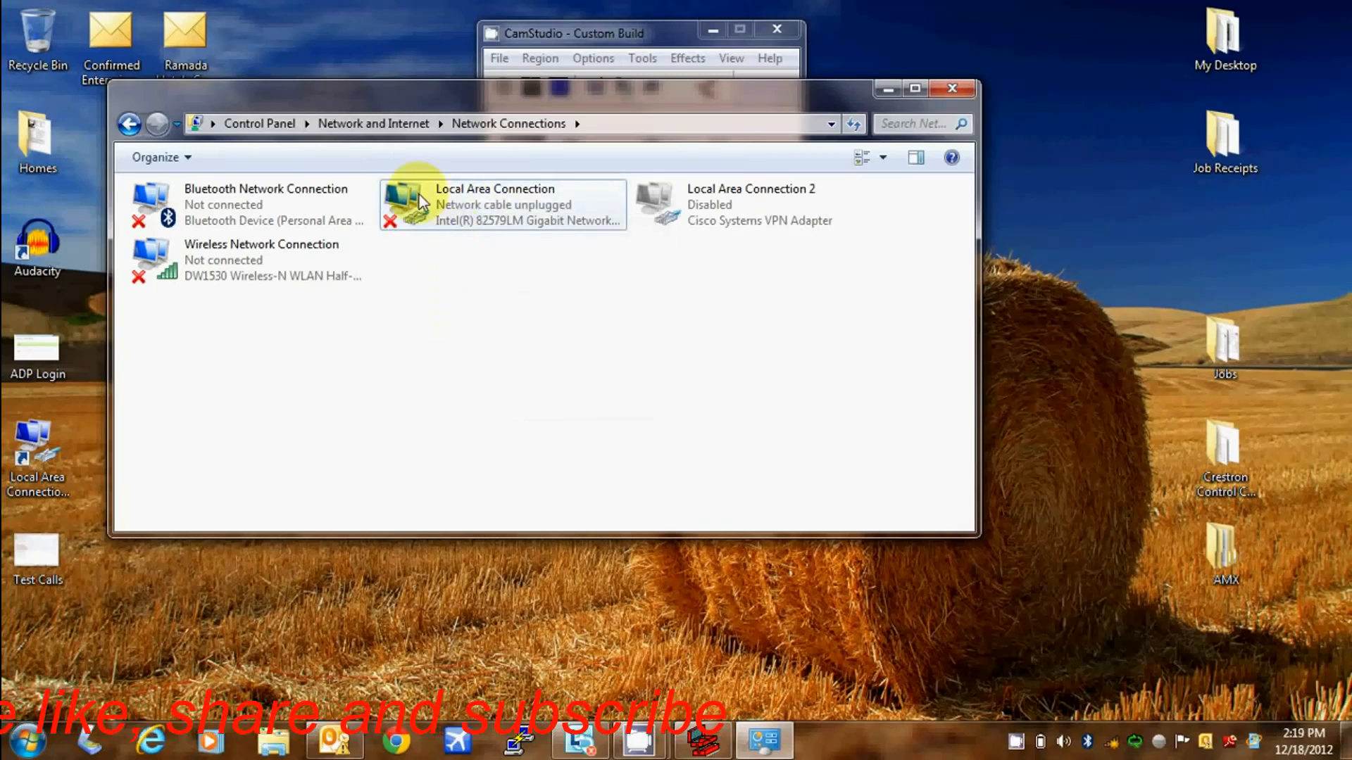
{"action": "right_click", "coordinate": [481, 204]}
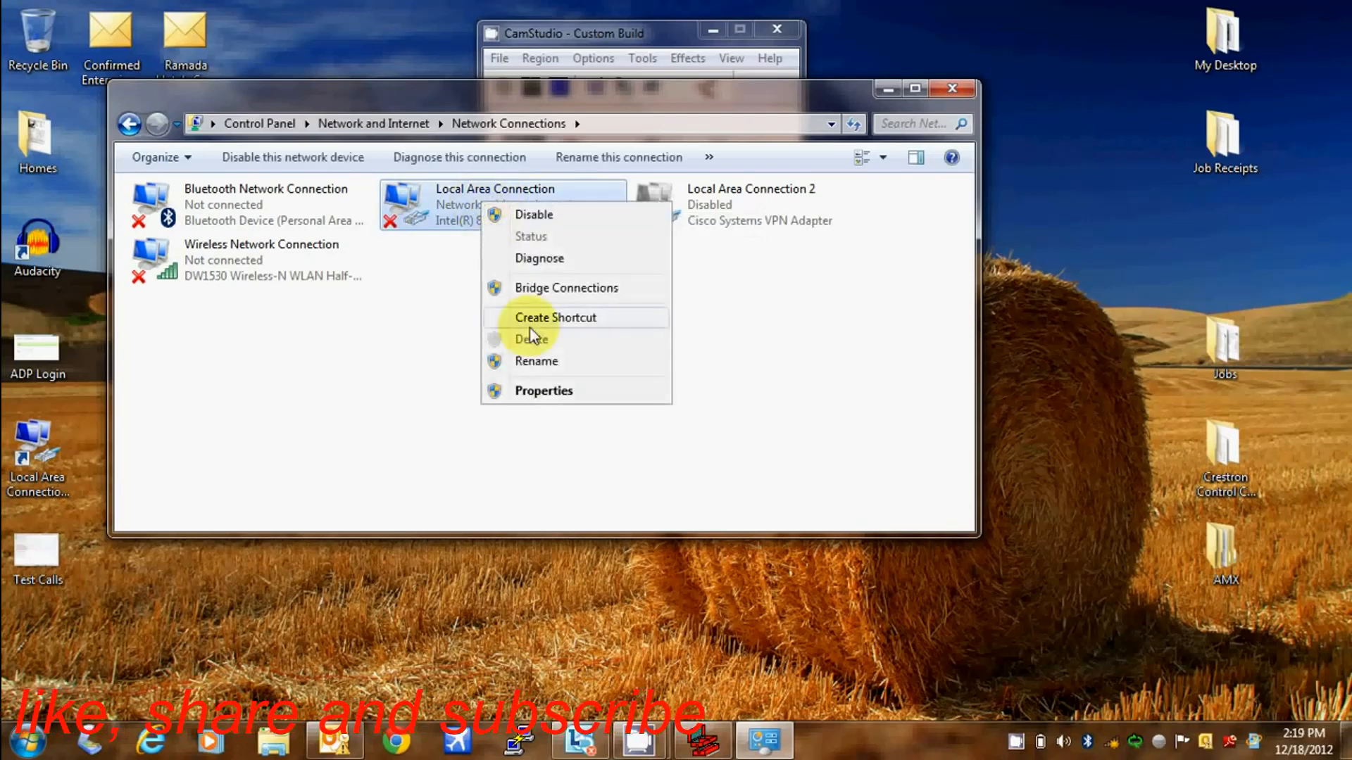
{"action": "left_click", "coordinate": [546, 393]}
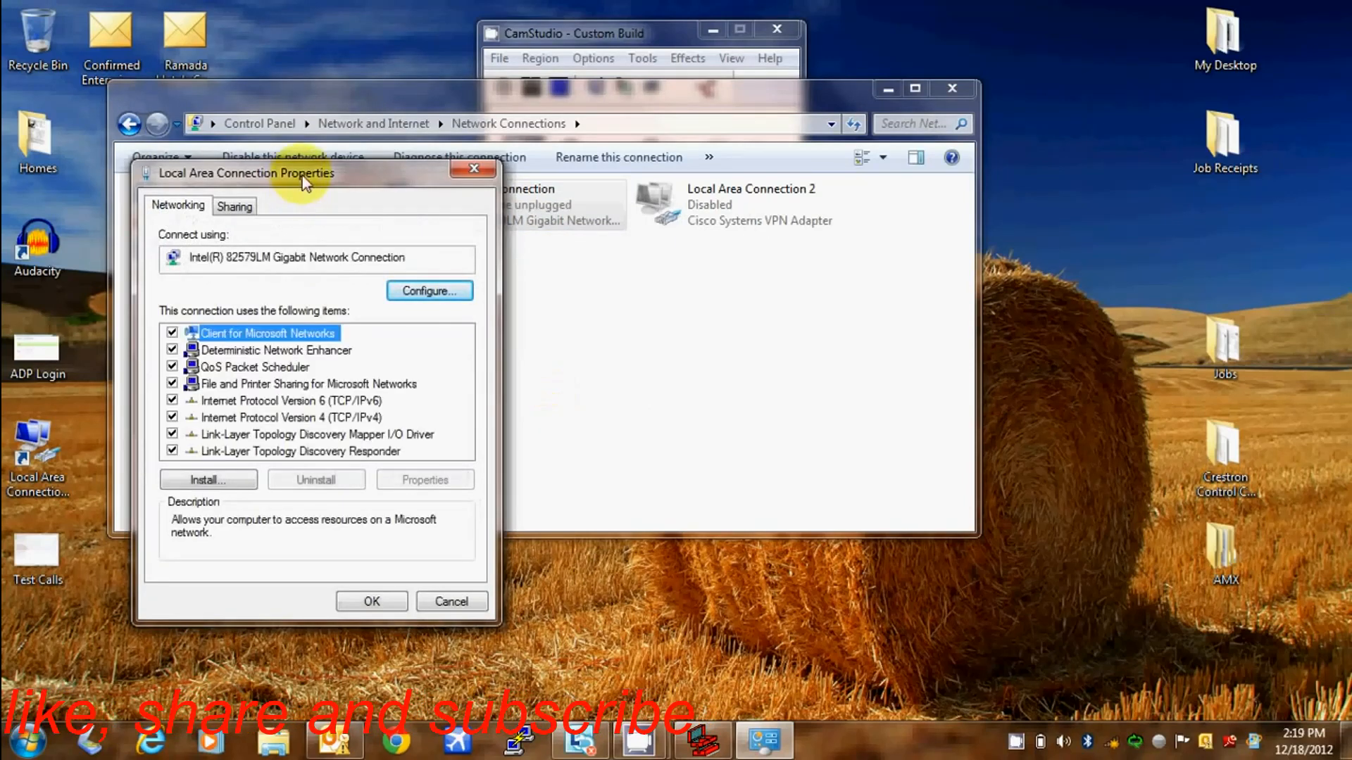
{"action": "left_click_drag", "start_coordinate": [301, 184], "coordinate": [461, 262]}
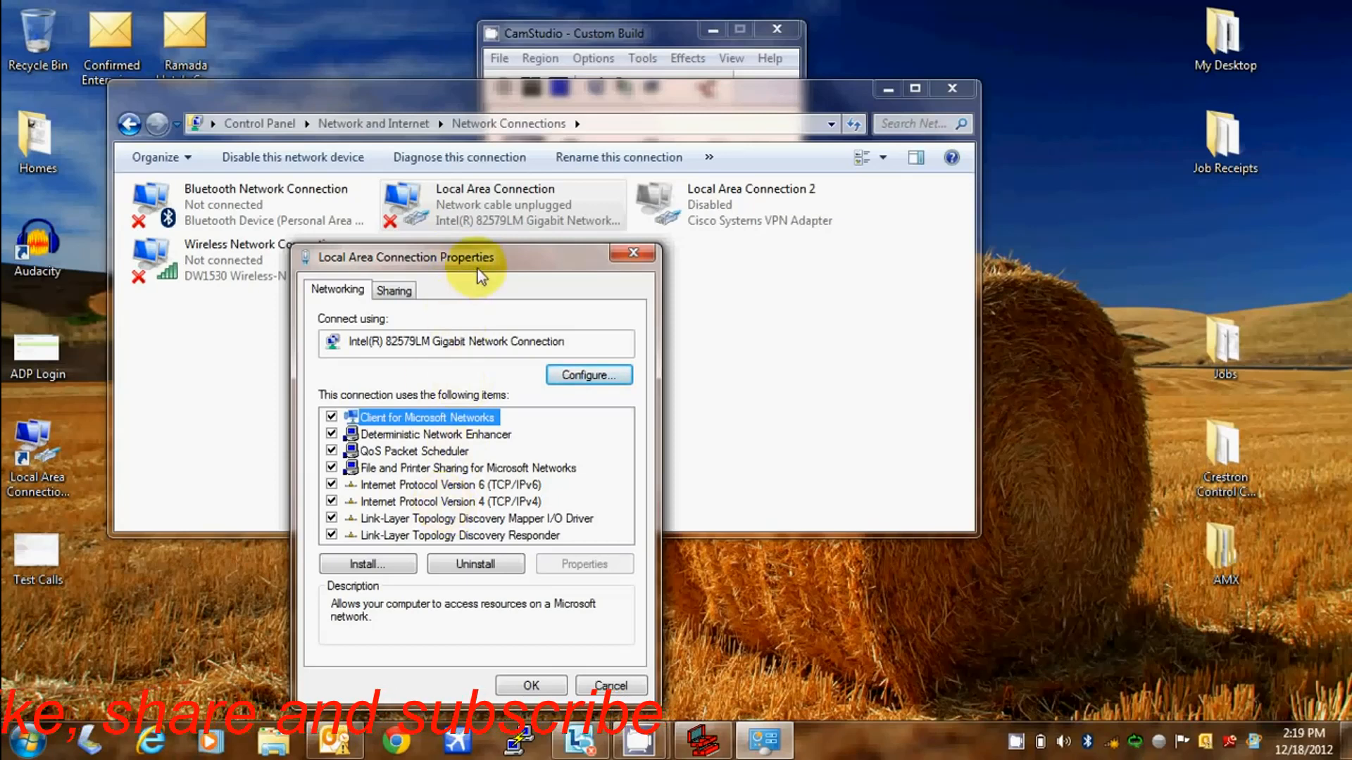
{"action": "left_click_drag", "start_coordinate": [476, 260], "coordinate": [532, 261]}
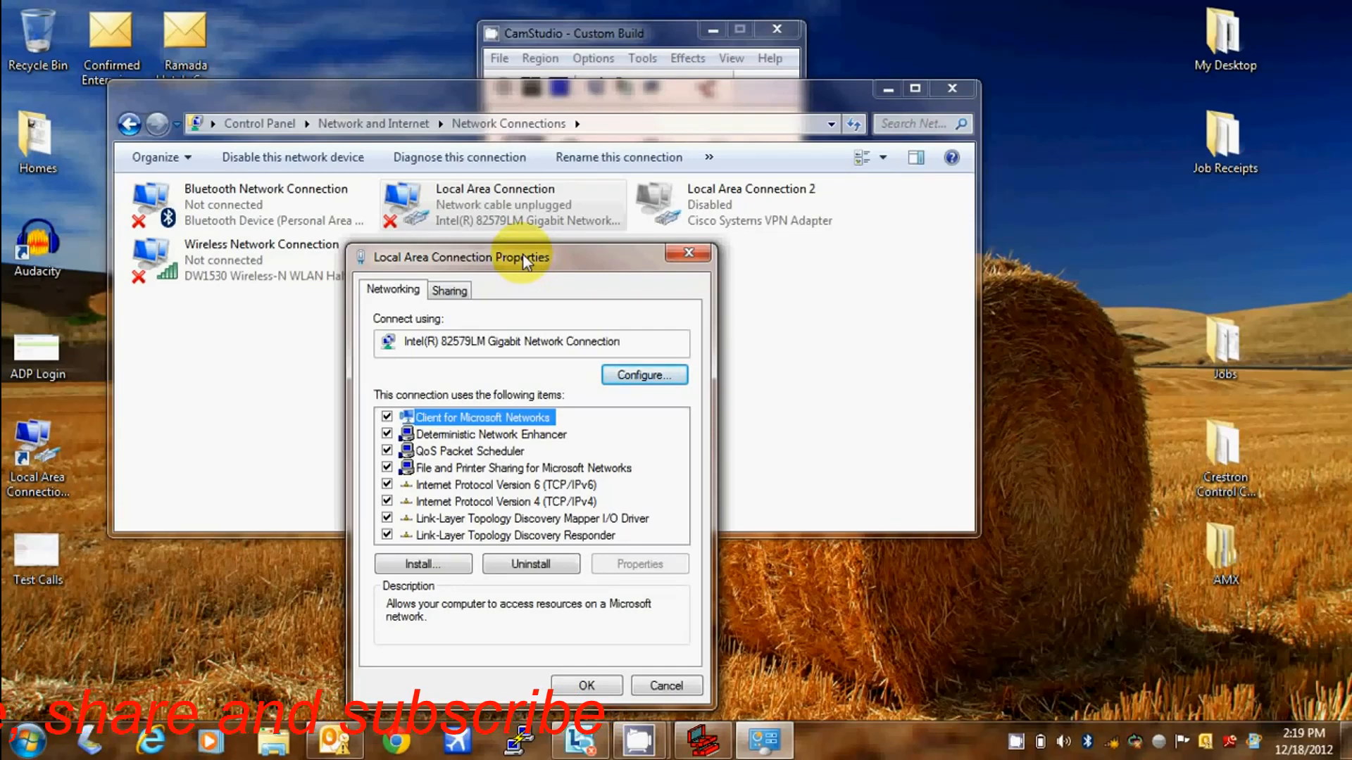
- Open the Internet Protocol Version 4 properties of the Local Area Connection and reposition the dialog
{"action": "left_click", "coordinate": [538, 501]}
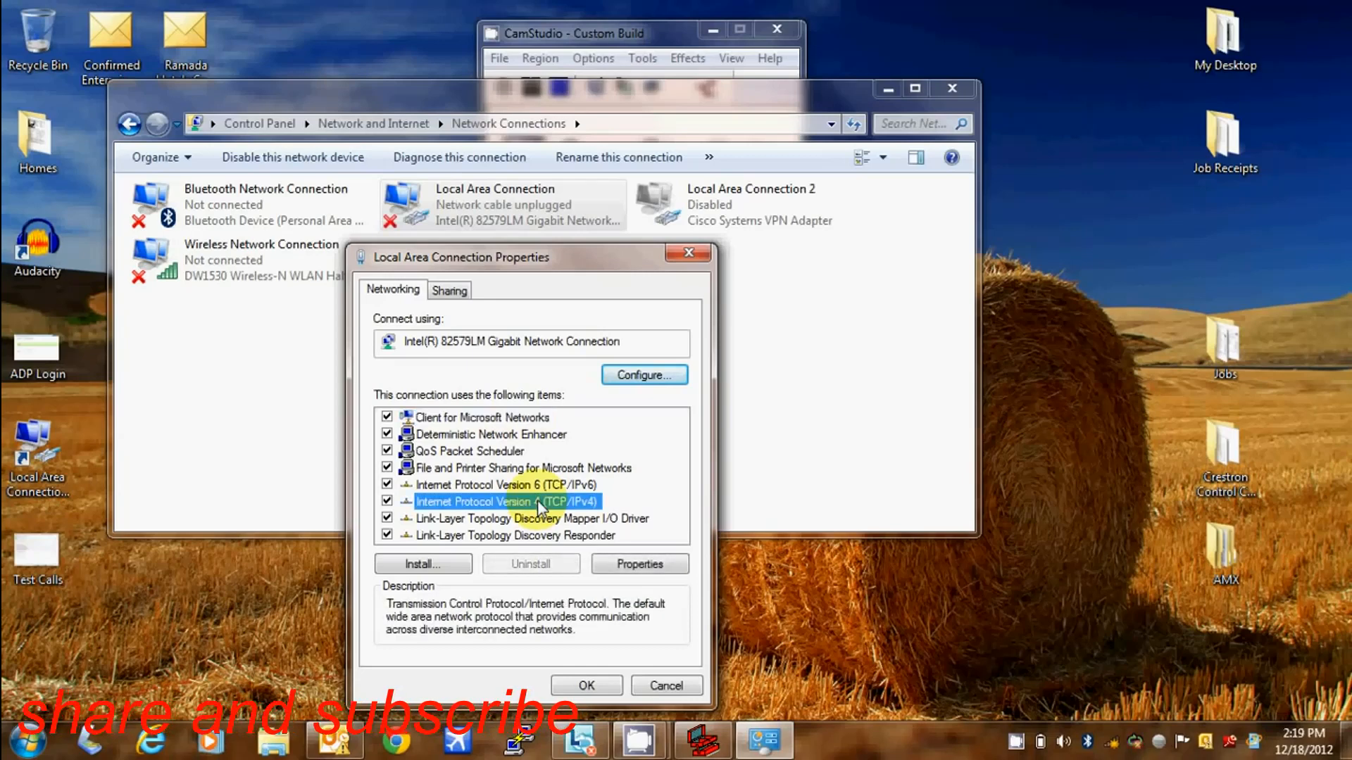
{"action": "left_click", "coordinate": [626, 566]}
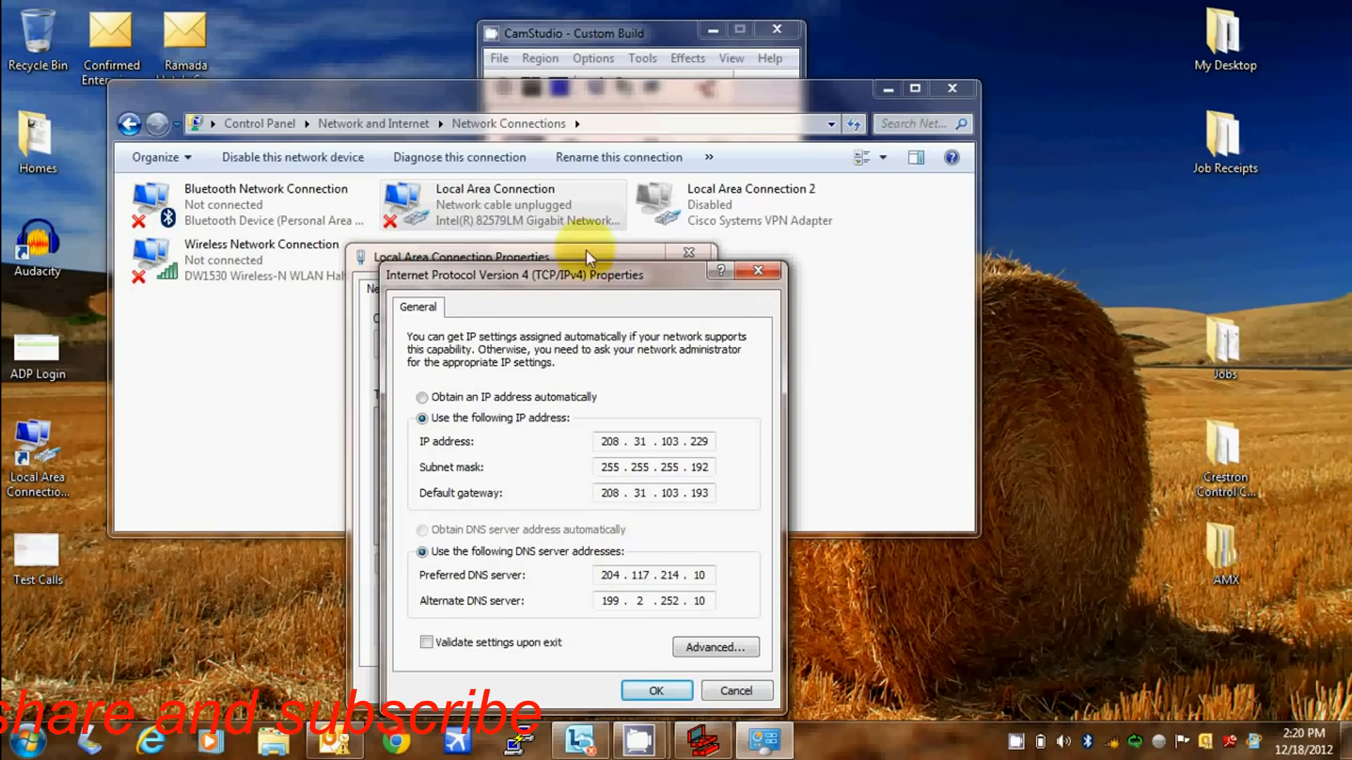
{"action": "left_click_drag", "start_coordinate": [587, 271], "coordinate": [577, 149]}
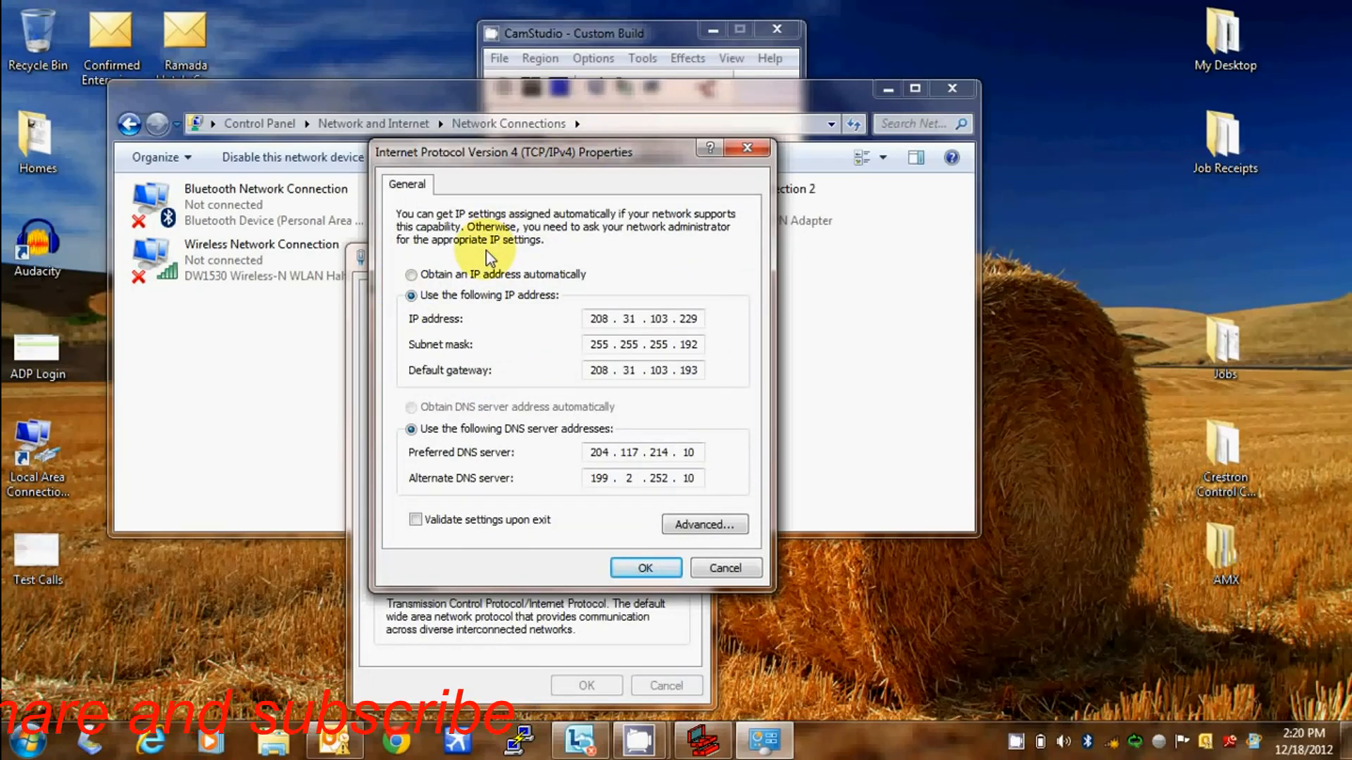
- Set the adapter's IP address to 192.168.1.85 and its subnet mask to 255.255.255.0
{"action": "double_click", "coordinate": [604, 318]}
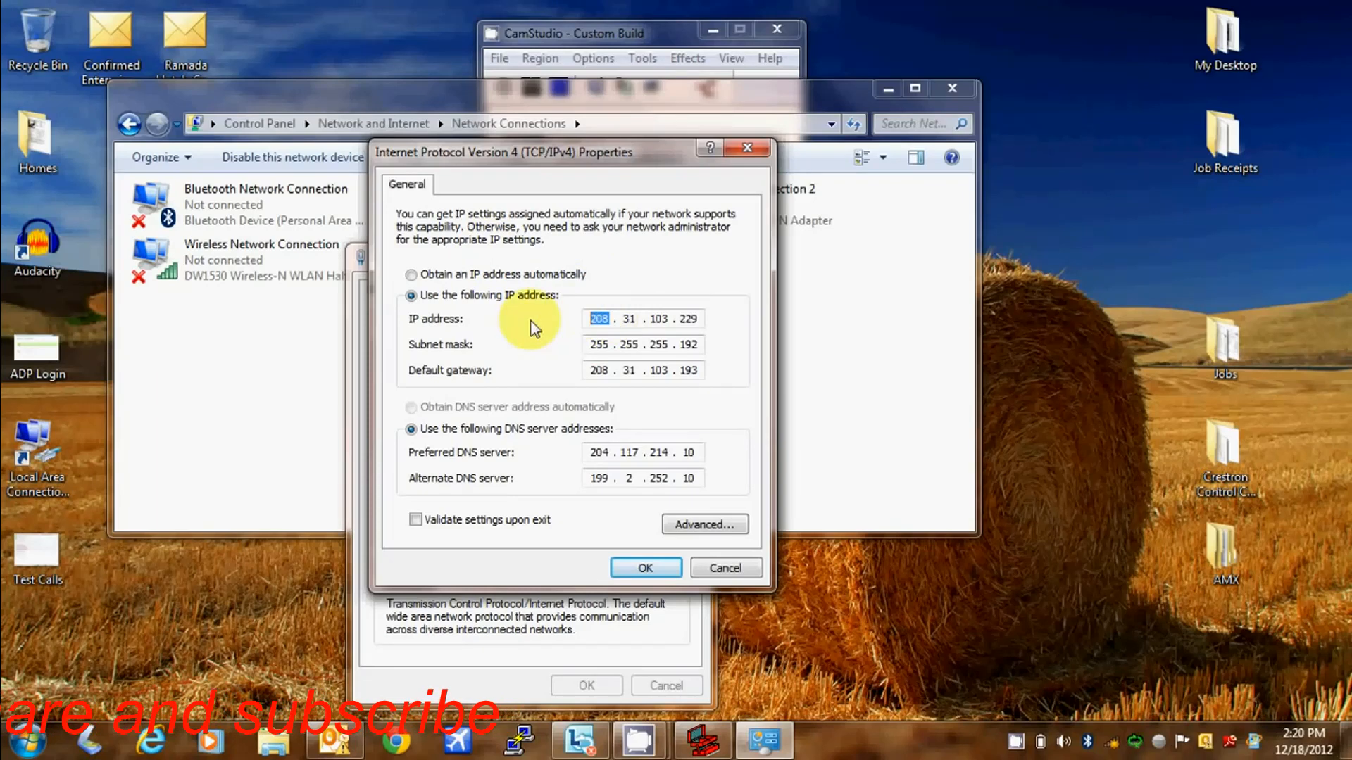
{"action": "type", "text": "192 . 168 . "}
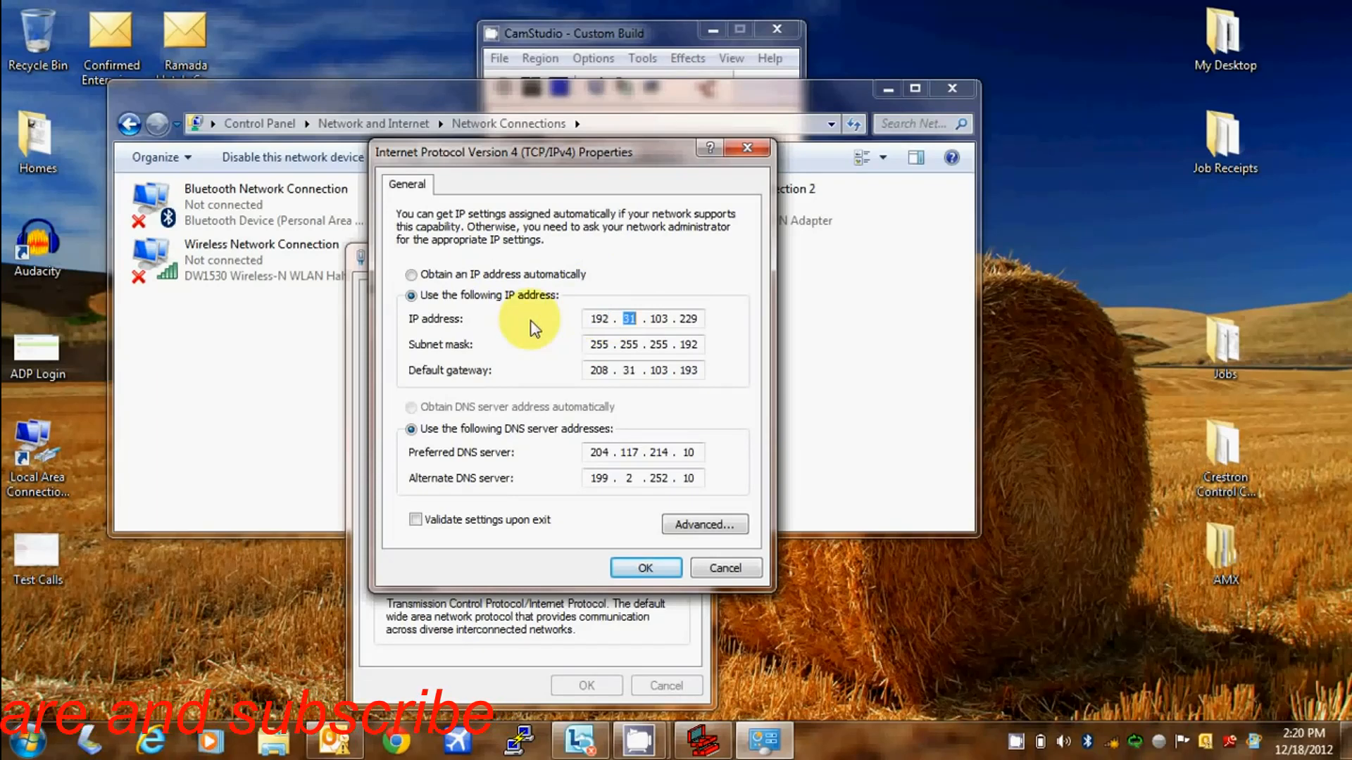
{"action": "type", "text": "1"}
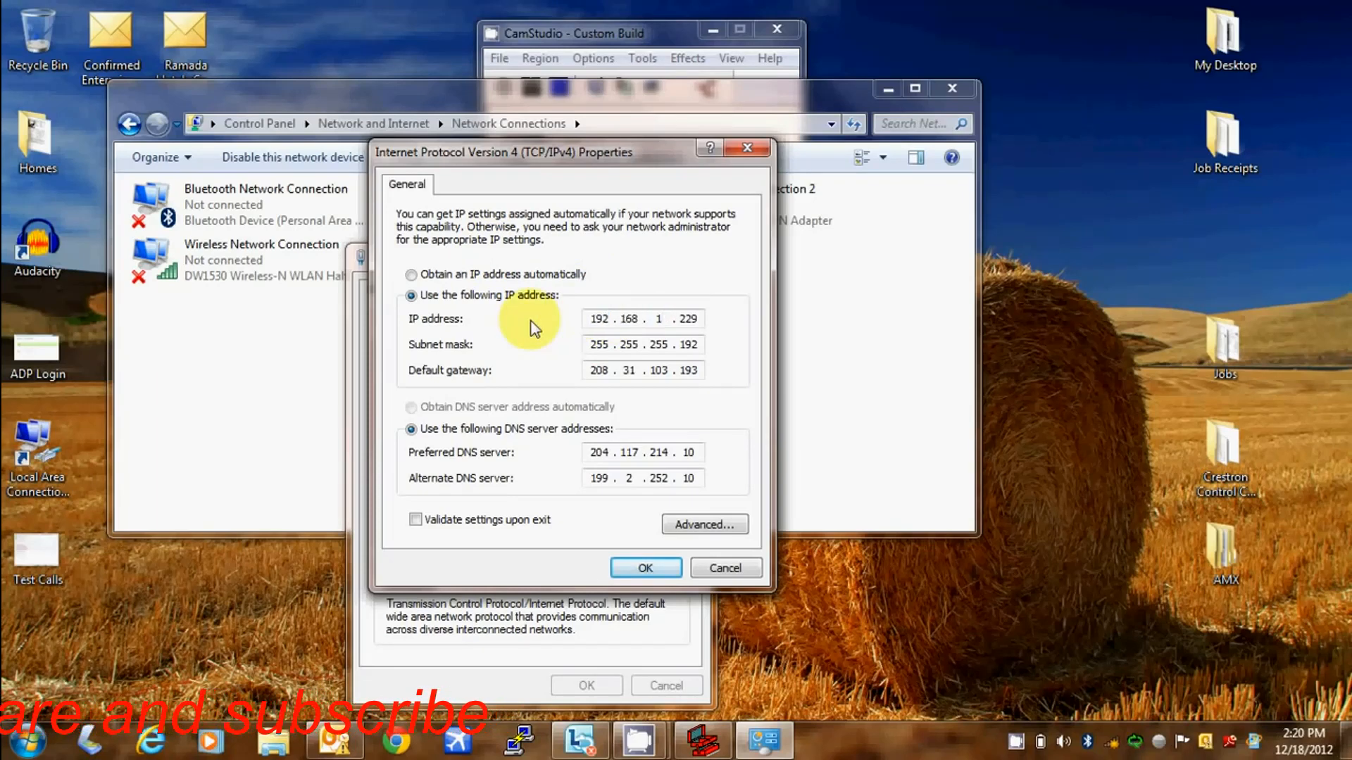
{"action": "key", "text": "period"}
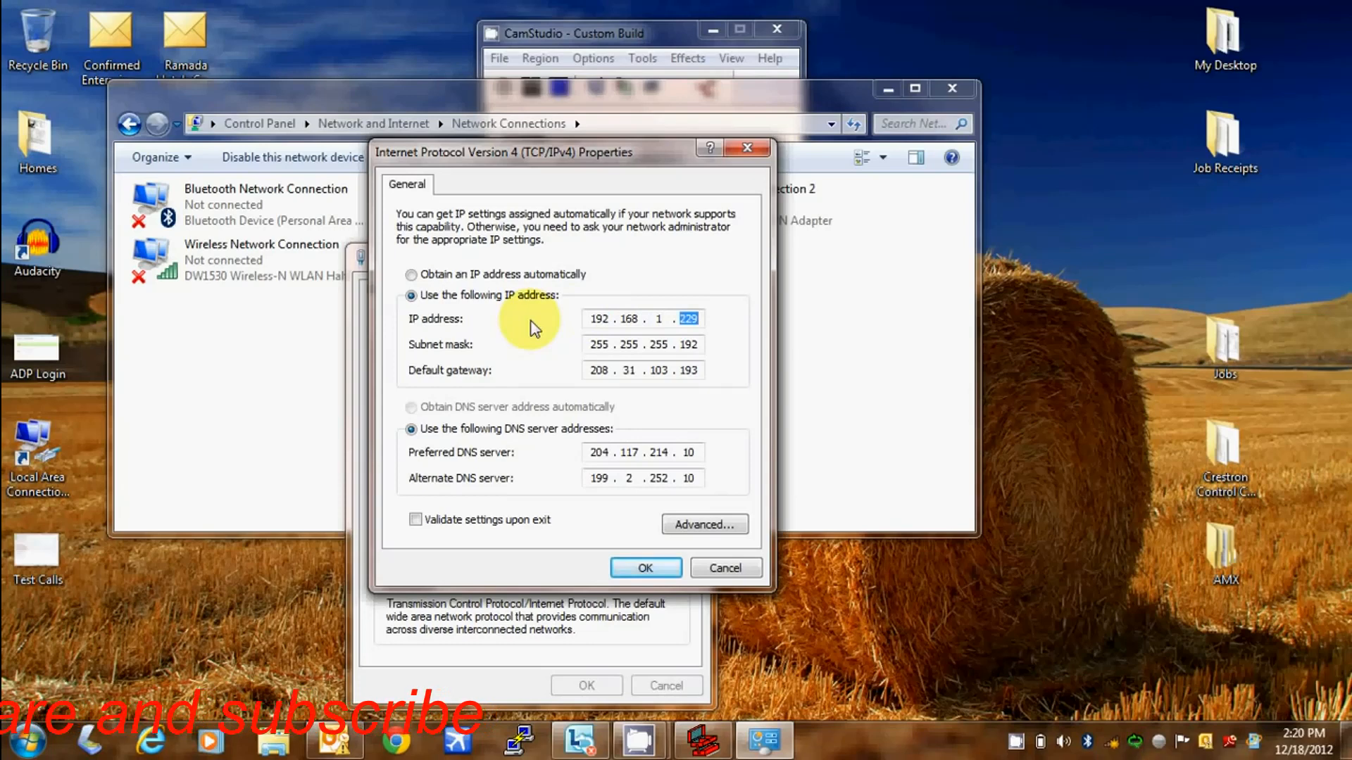
{"action": "type", "text": "85"}
{"action": "key", "text": "Tab"}
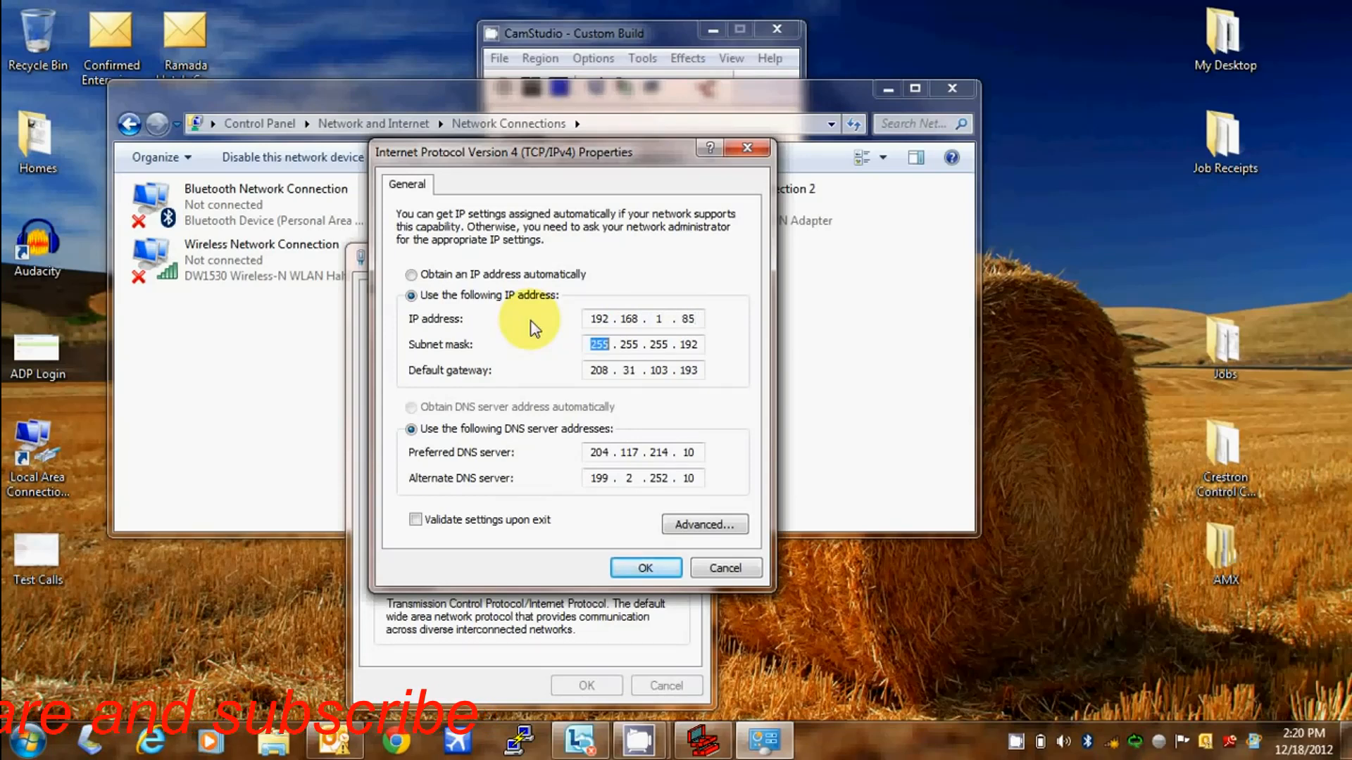
{"action": "left_click_drag", "start_coordinate": [697, 343], "coordinate": [665, 345]}
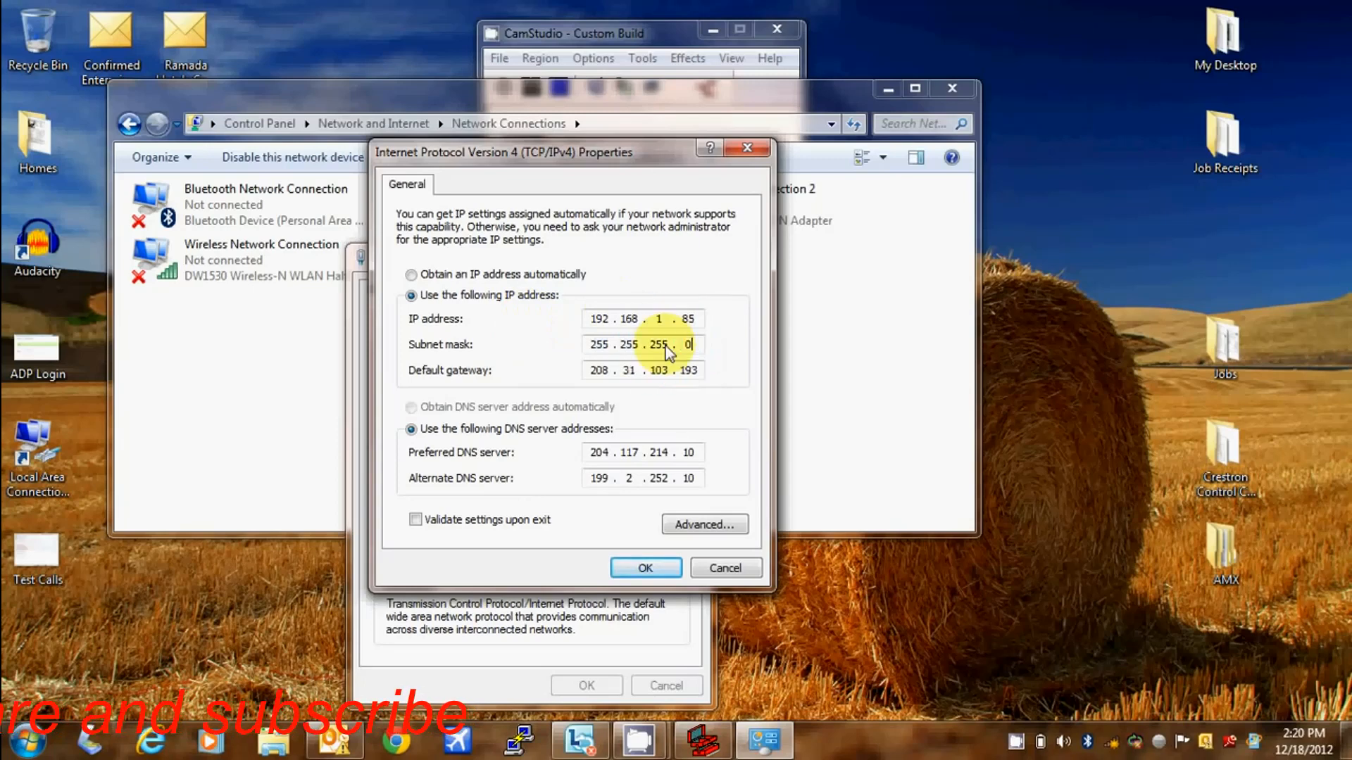
- Try to set the first octet of the default gateway to 0 and dismiss the error
{"action": "key", "text": "Tab"}
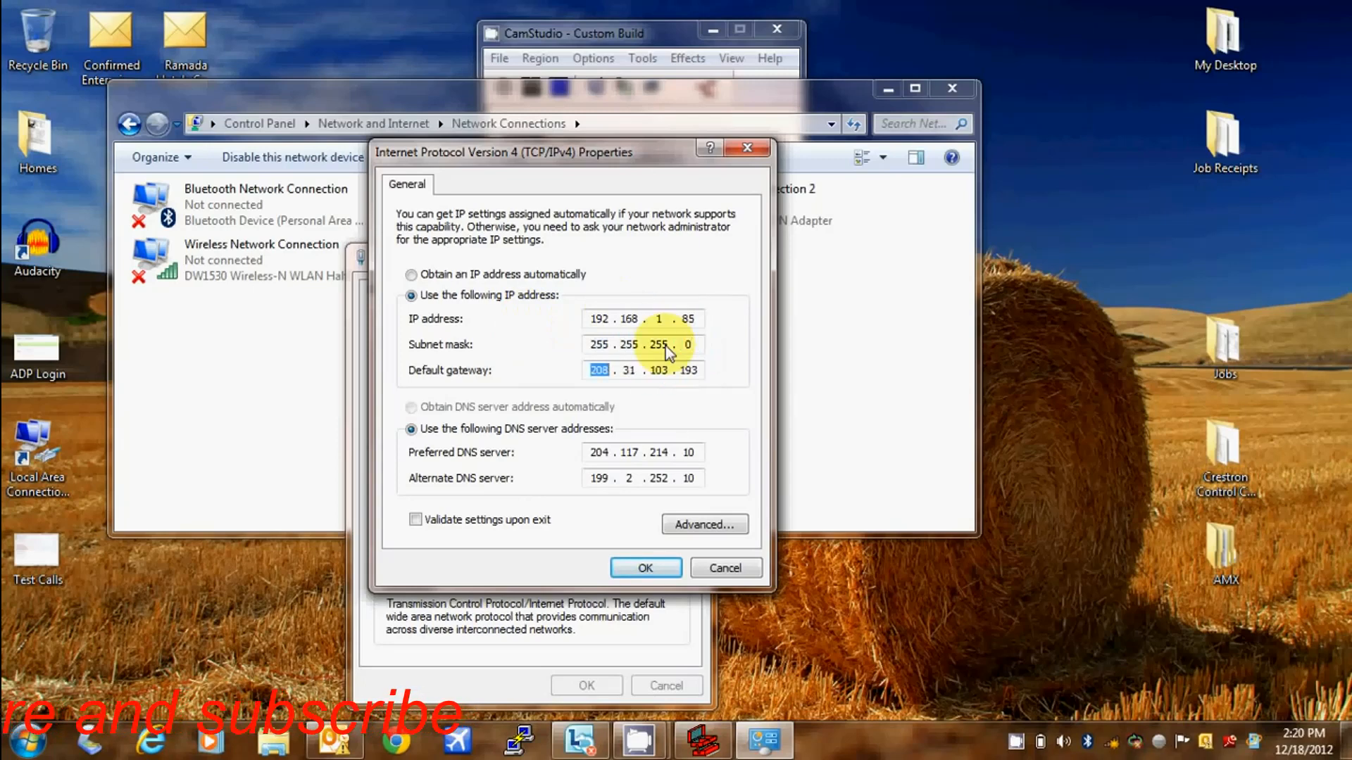
{"action": "type", "text": "0"}
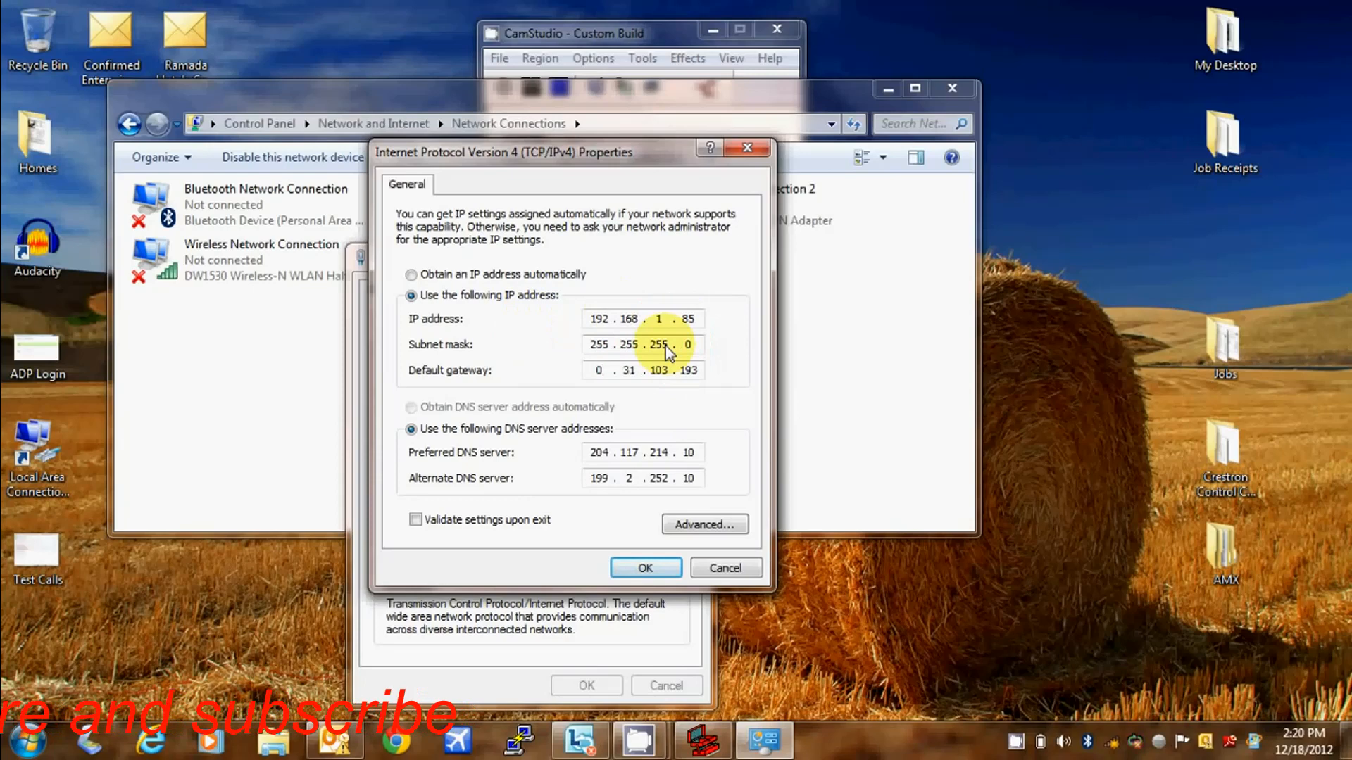
{"action": "type", "text": "."}
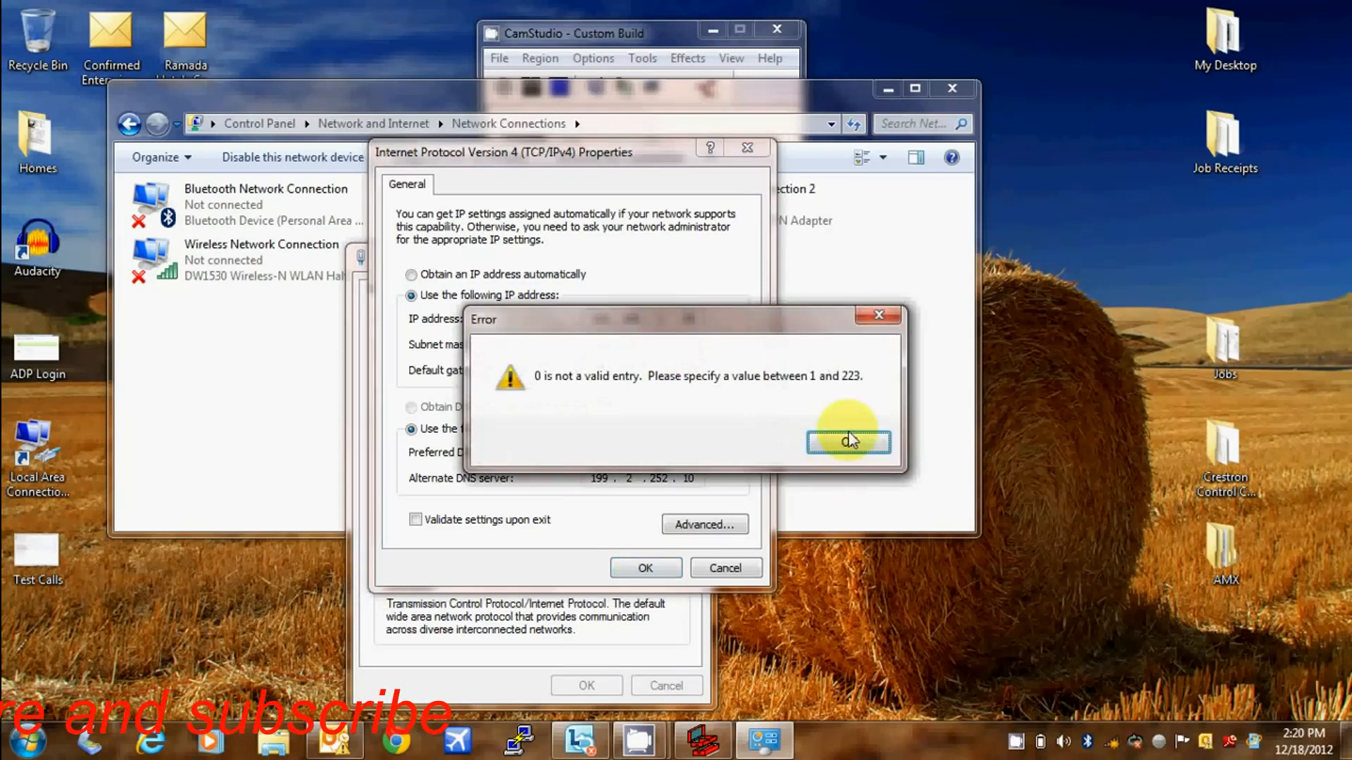
{"action": "left_click", "coordinate": [849, 442]}
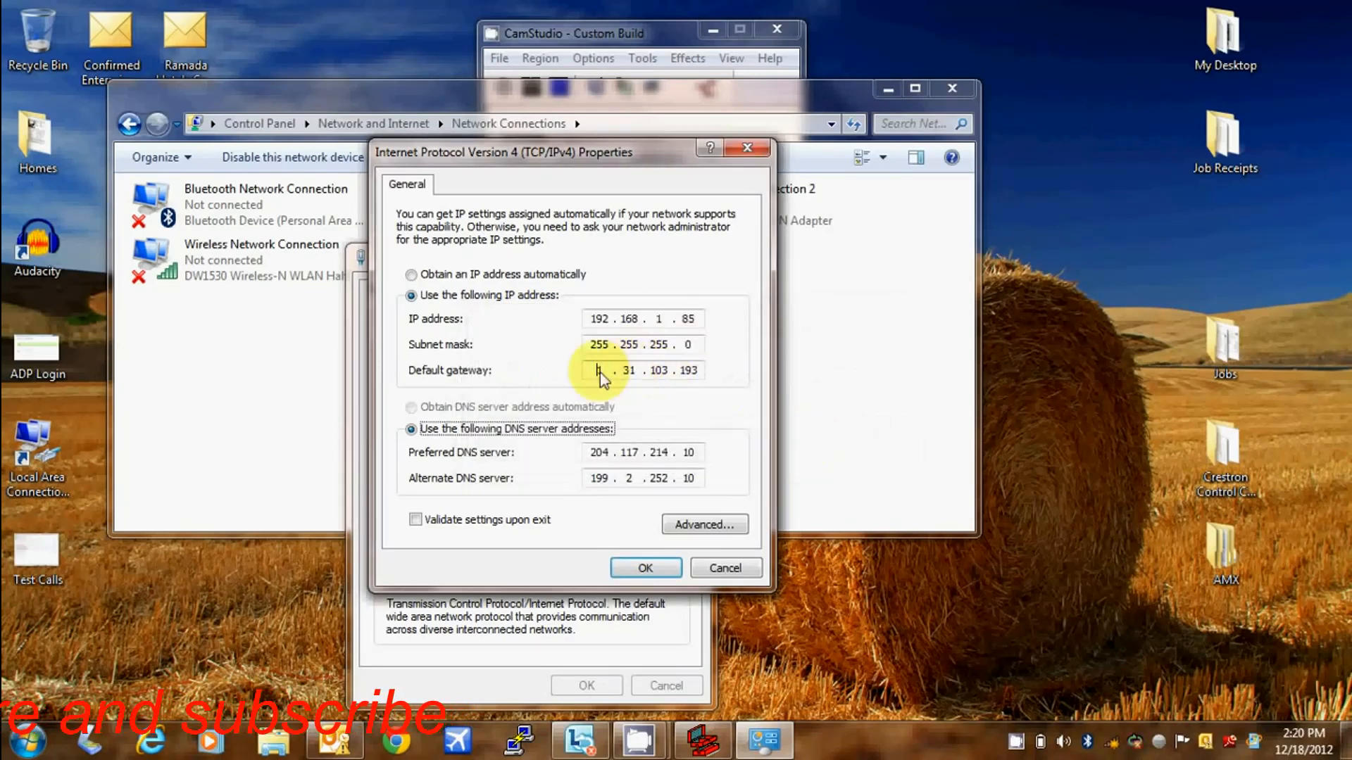
{"action": "double_click", "coordinate": [600, 370]}
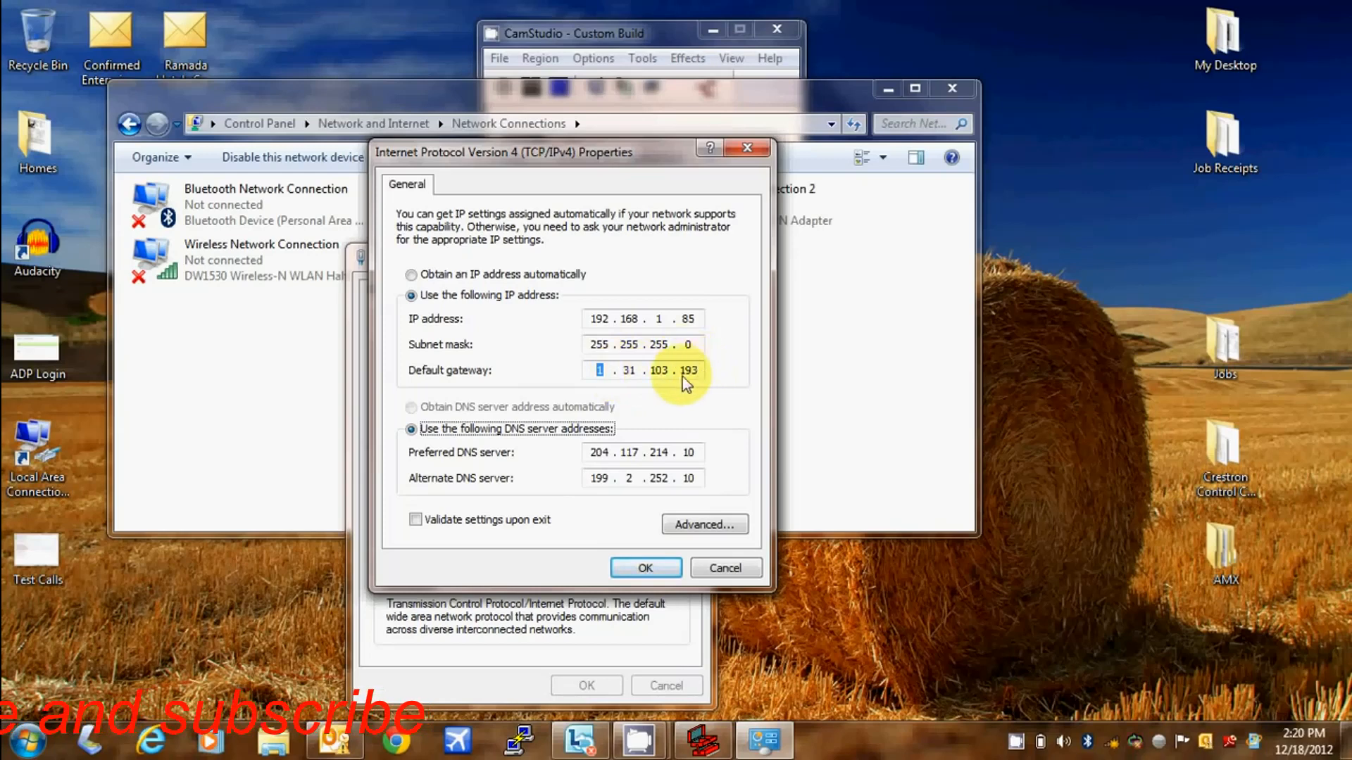
- Clear all octets of the preferred DNS server address
{"action": "left_click", "coordinate": [411, 422]}
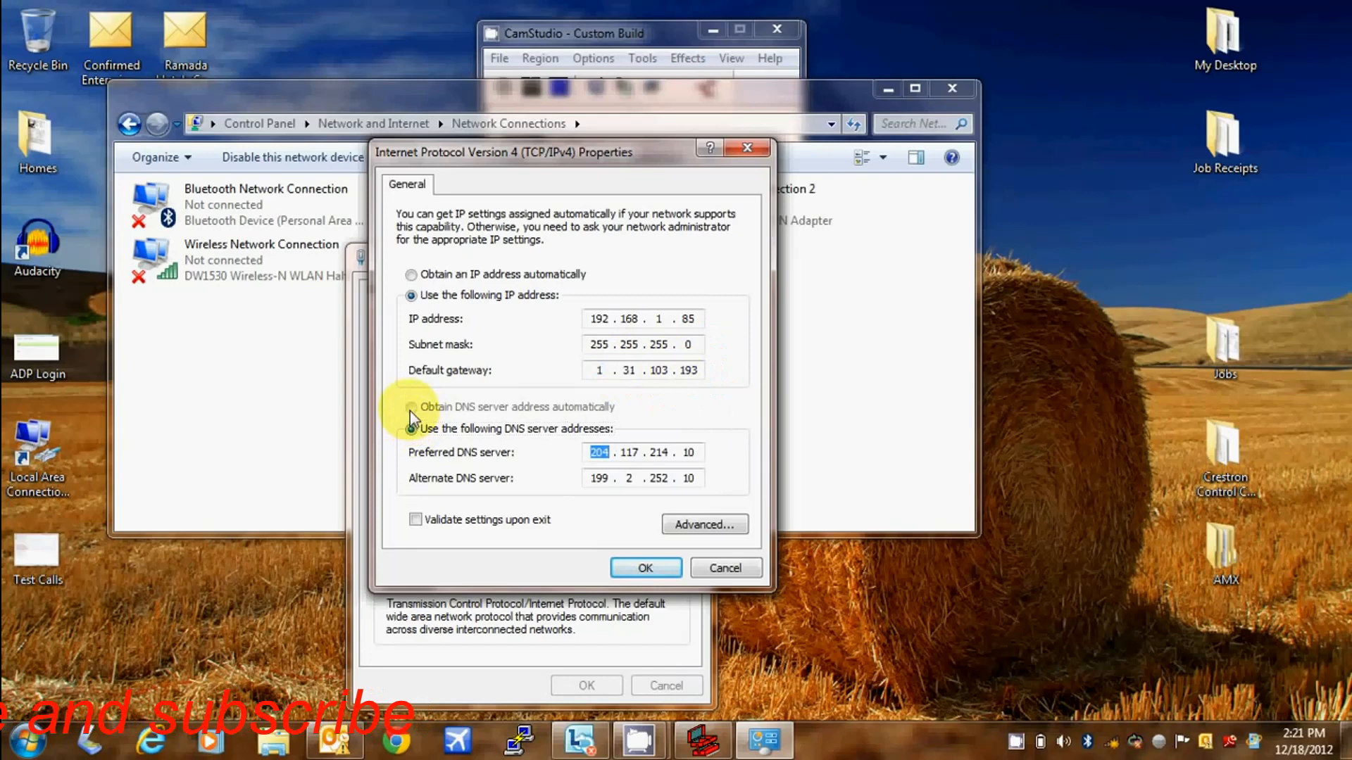
{"action": "key", "text": "BackSpace"}
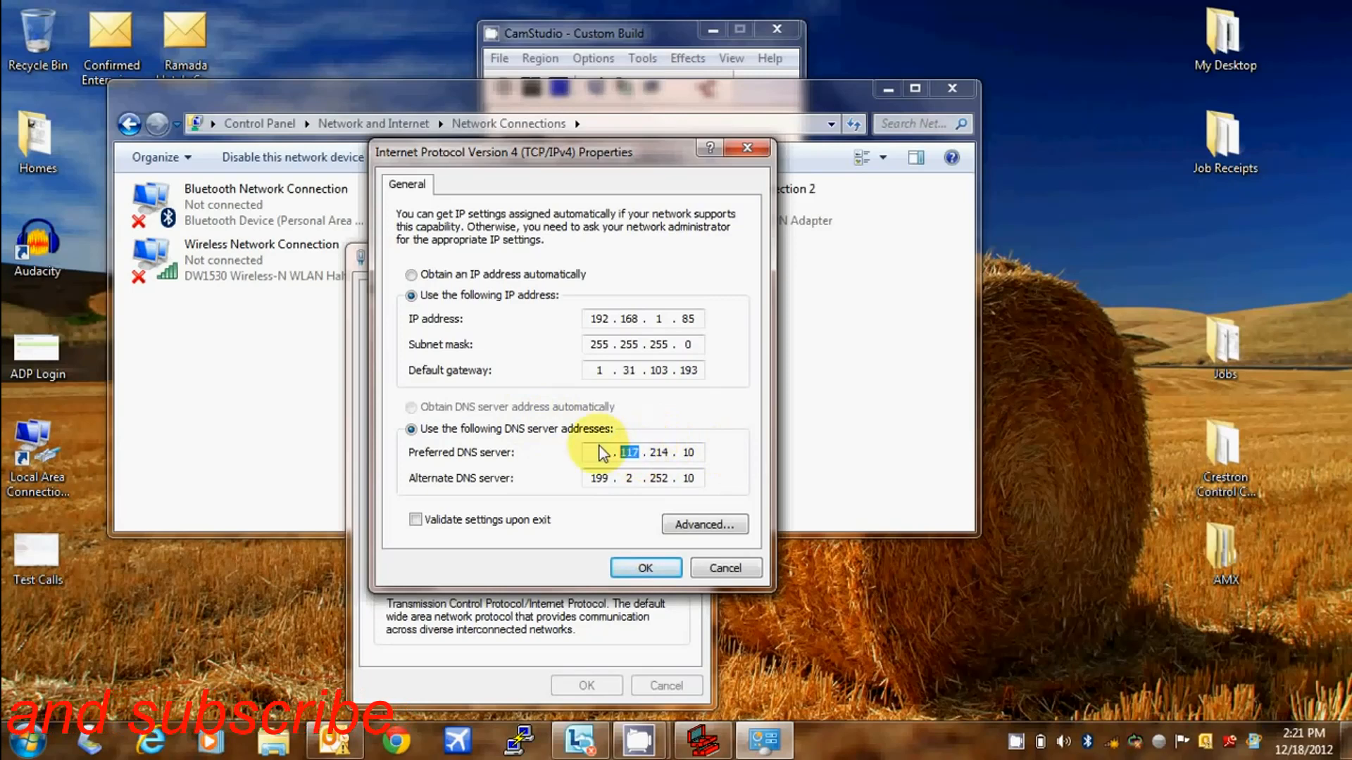
{"action": "key", "text": "BackSpace"}
{"action": "mouse_move", "coordinate": [667, 452]}
{"action": "left_mouse_down"}
{"action": "mouse_move", "coordinate": [635, 450]}
{"action": "mouse_move", "coordinate": [680, 452]}
{"action": "left_mouse_up"}
{"action": "key", "text": "BackSpace"}
{"action": "key", "text": "BackSpace"}
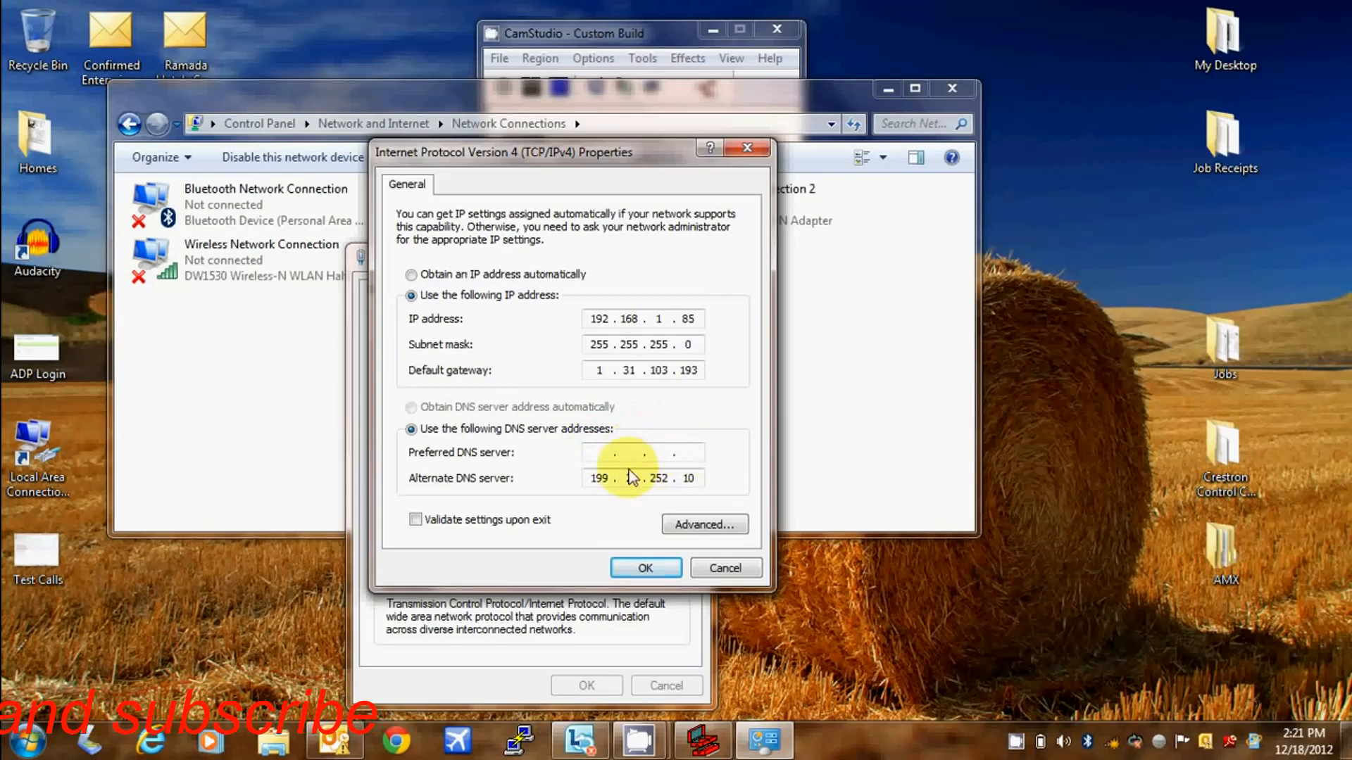
- Clear all octets of the alternate DNS server address
{"action": "left_click_drag", "start_coordinate": [610, 479], "coordinate": [553, 479]}
{"action": "key", "text": "BackSpace"}
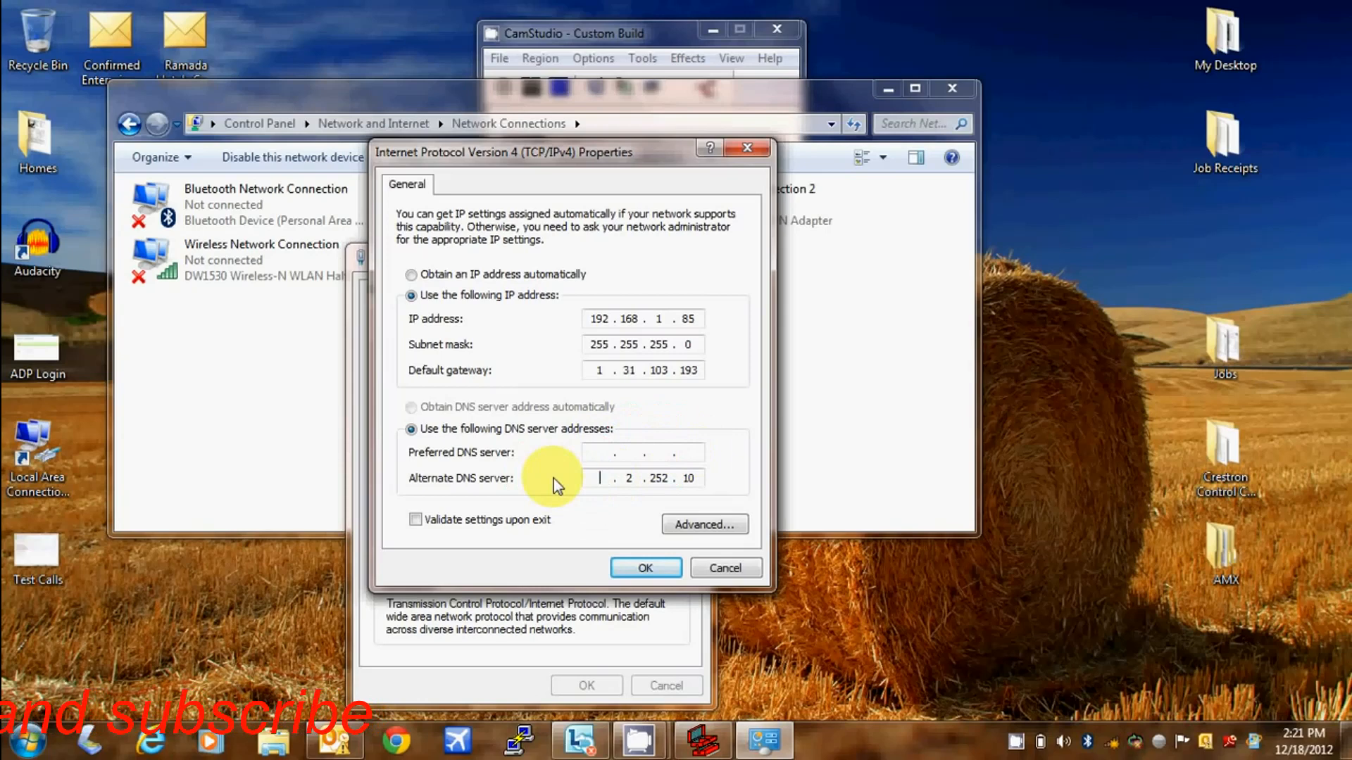
{"action": "left_click_drag", "start_coordinate": [637, 478], "coordinate": [595, 491]}
{"action": "key", "text": "BackSpace"}
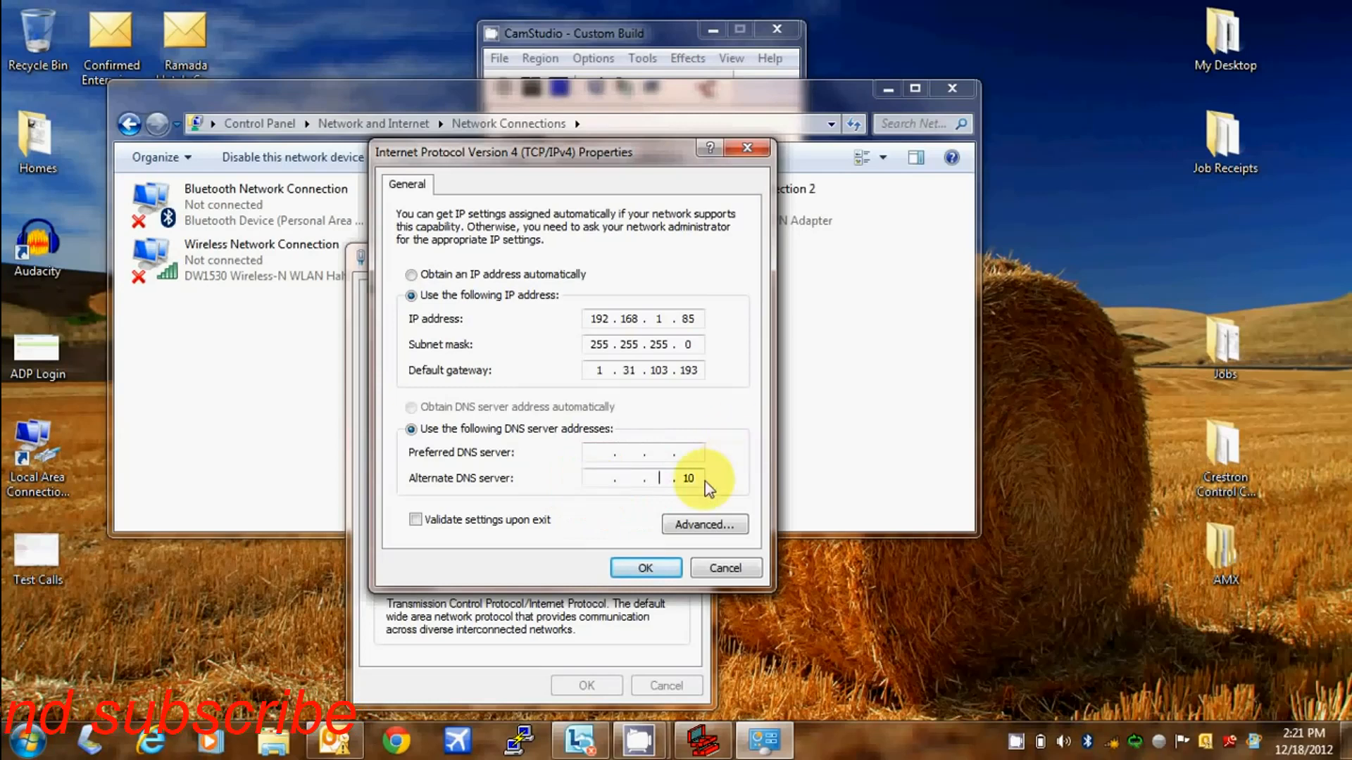
{"action": "left_click_drag", "start_coordinate": [694, 478], "coordinate": [661, 490]}
{"action": "key", "text": "BackSpace"}
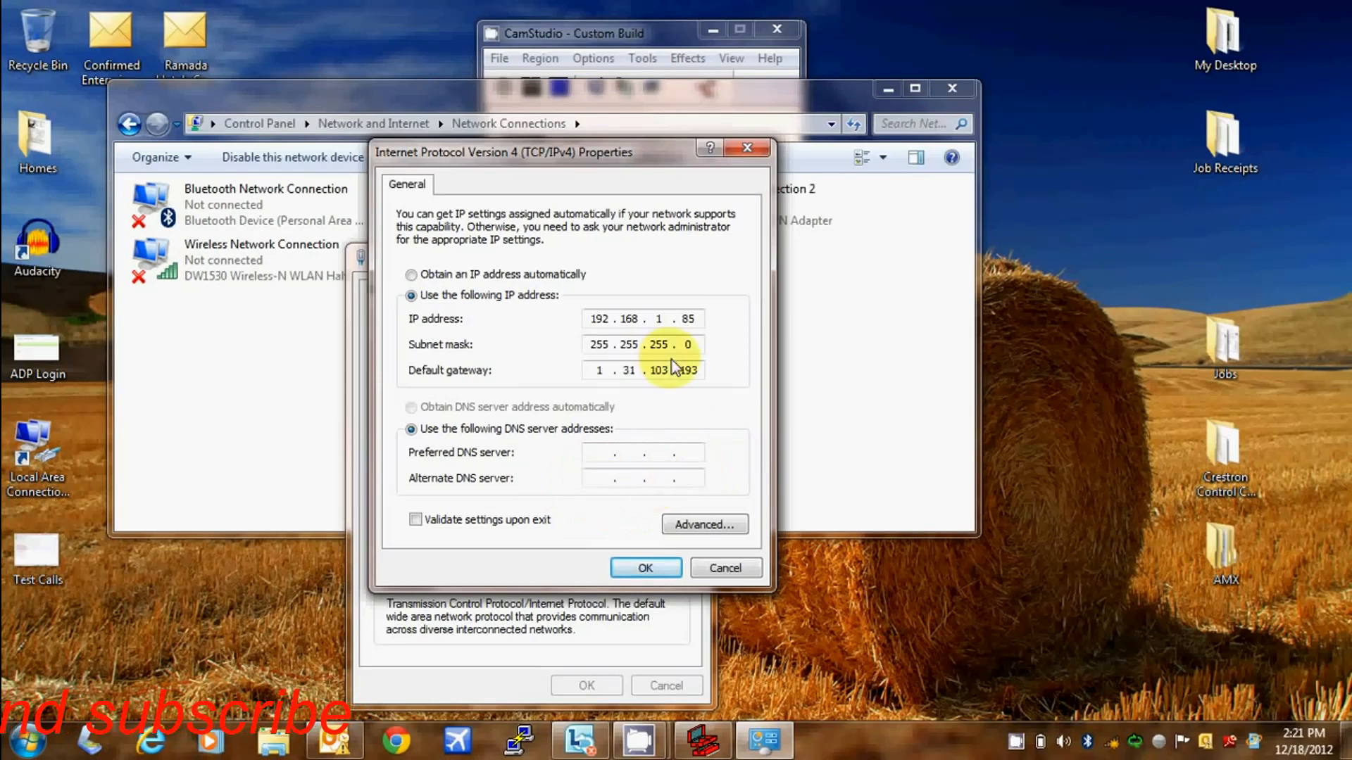
- Clear the default gateway address, accept the TCP/IPv4 settings and close the connection's properties
{"action": "left_click_drag", "start_coordinate": [697, 373], "coordinate": [637, 376]}
{"action": "key", "text": "BackSpace"}
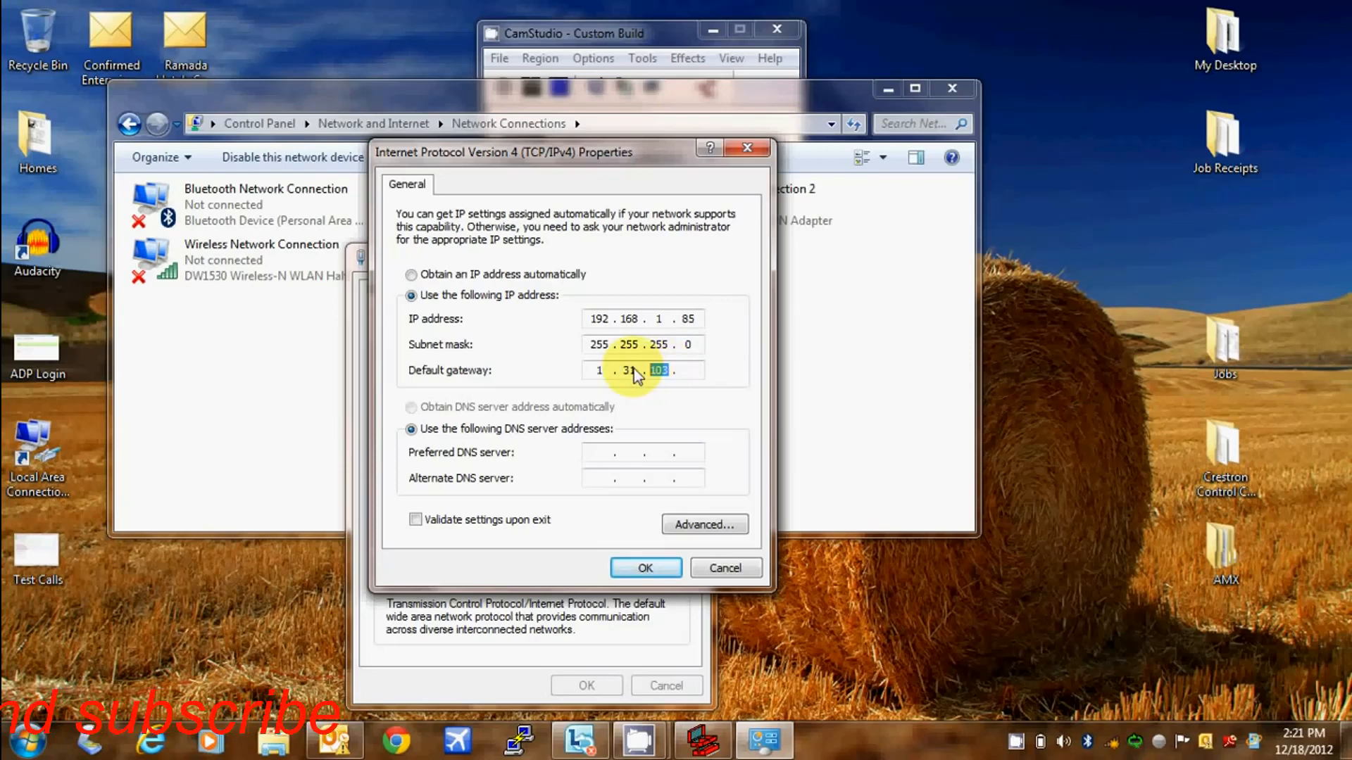
{"action": "key", "text": "BackSpace"}
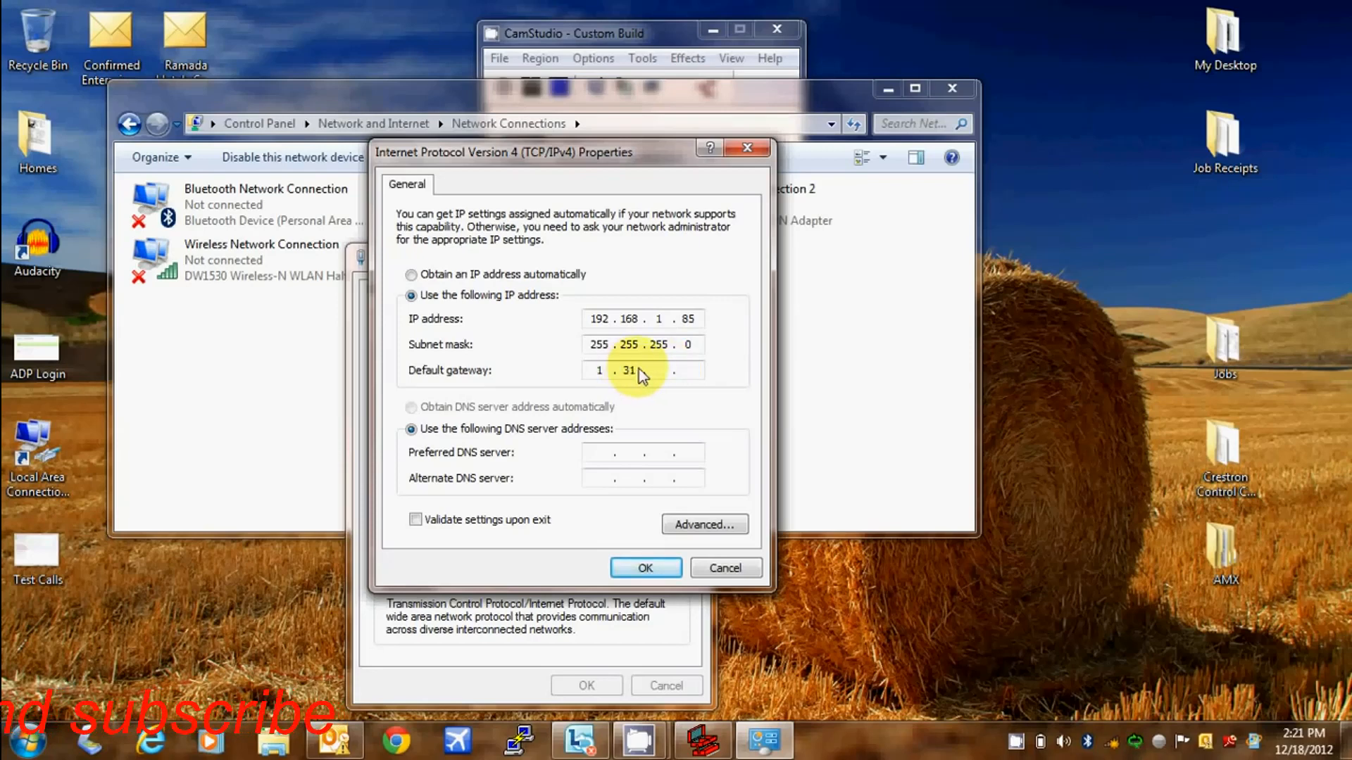
{"action": "left_click_drag", "start_coordinate": [636, 372], "coordinate": [584, 387]}
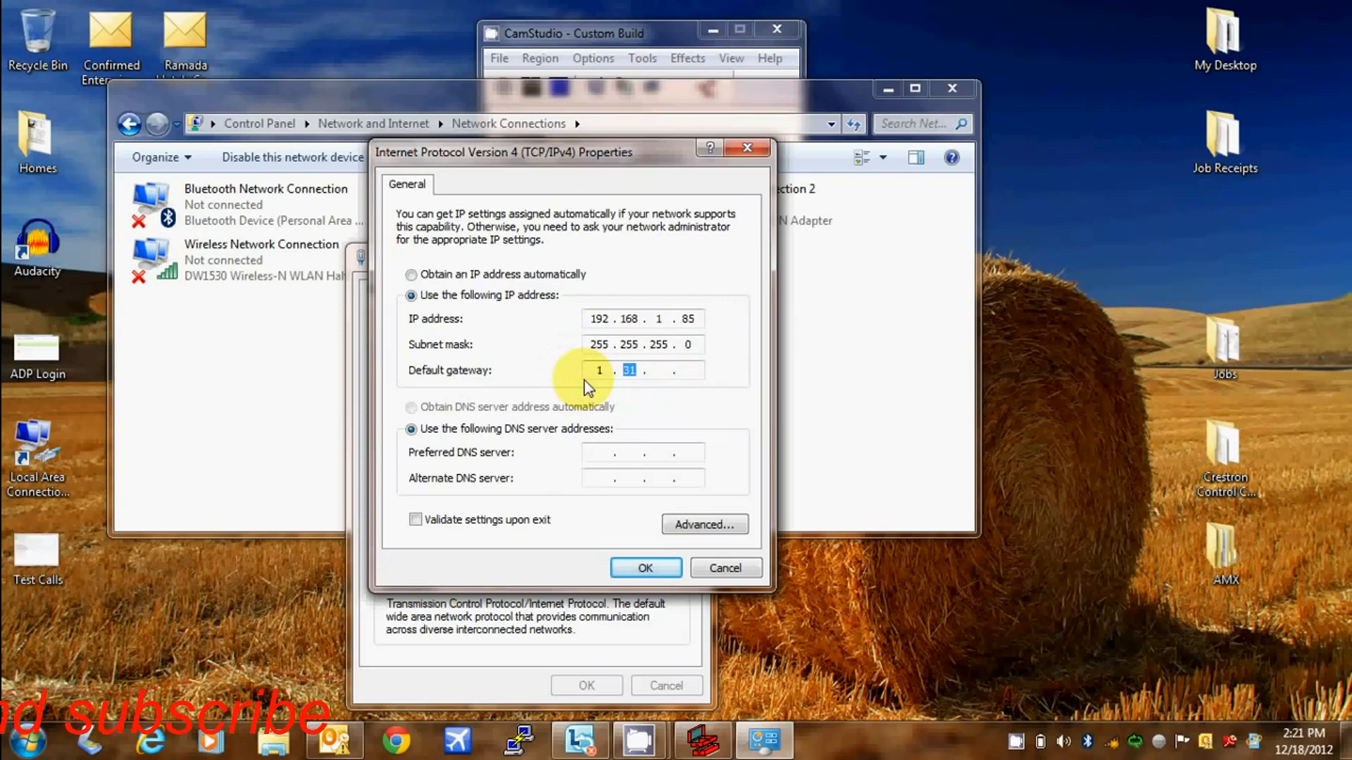
{"action": "key", "text": "BackSpace"}
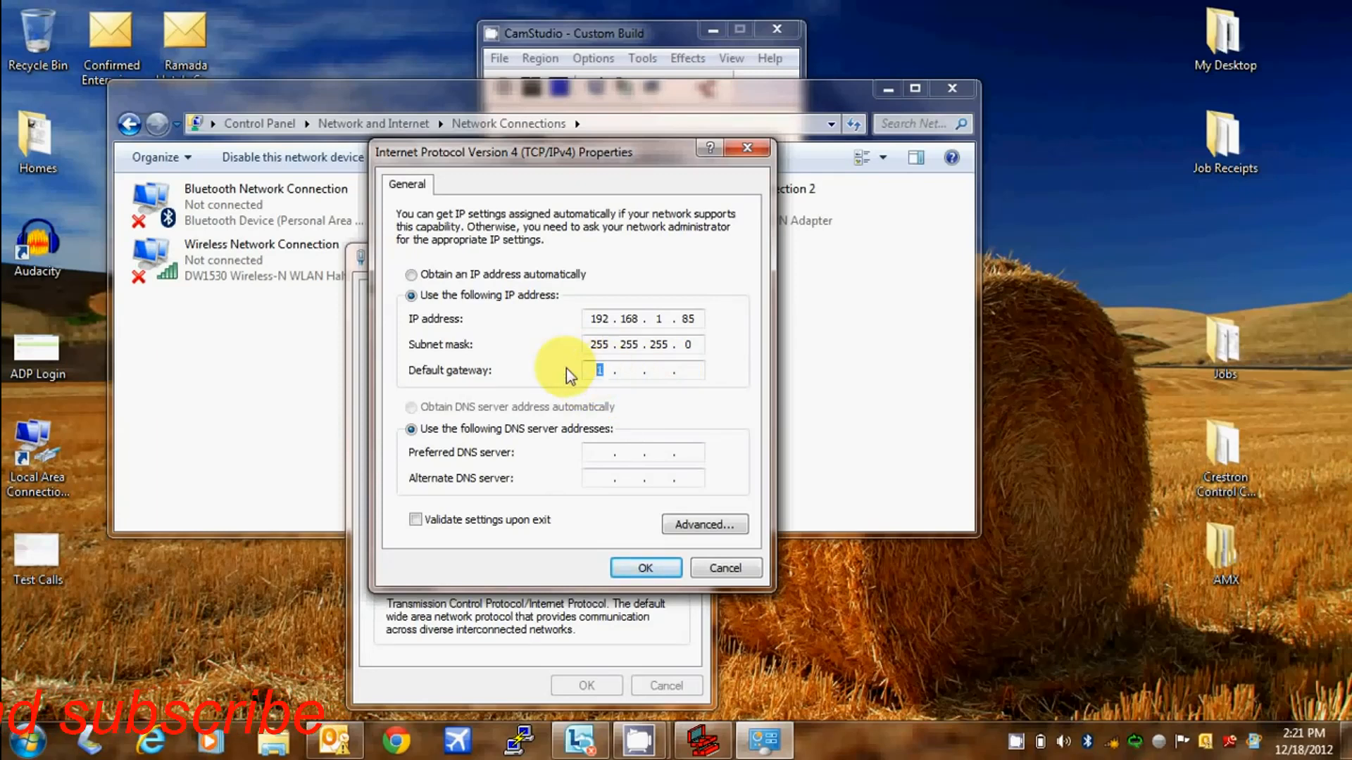
{"action": "left_click", "coordinate": [645, 568]}
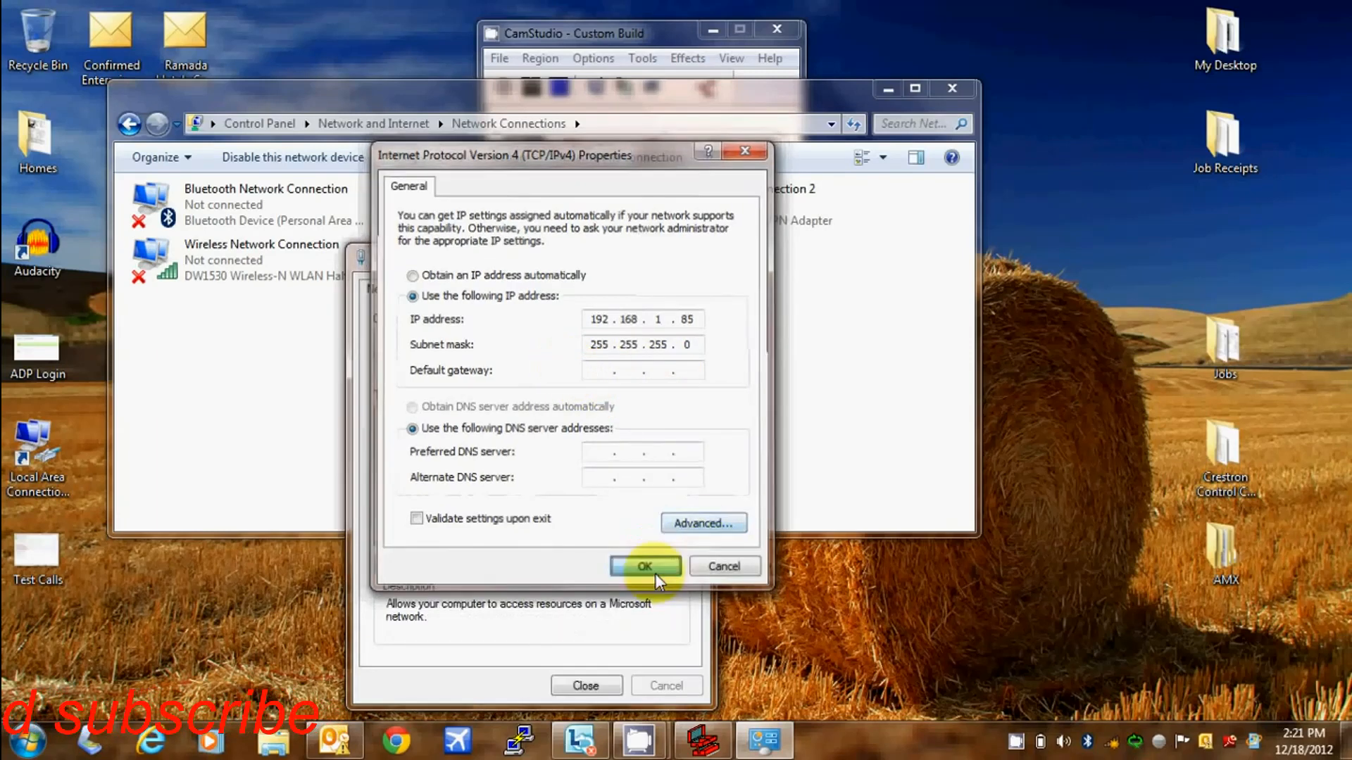
{"action": "left_click", "coordinate": [581, 686]}
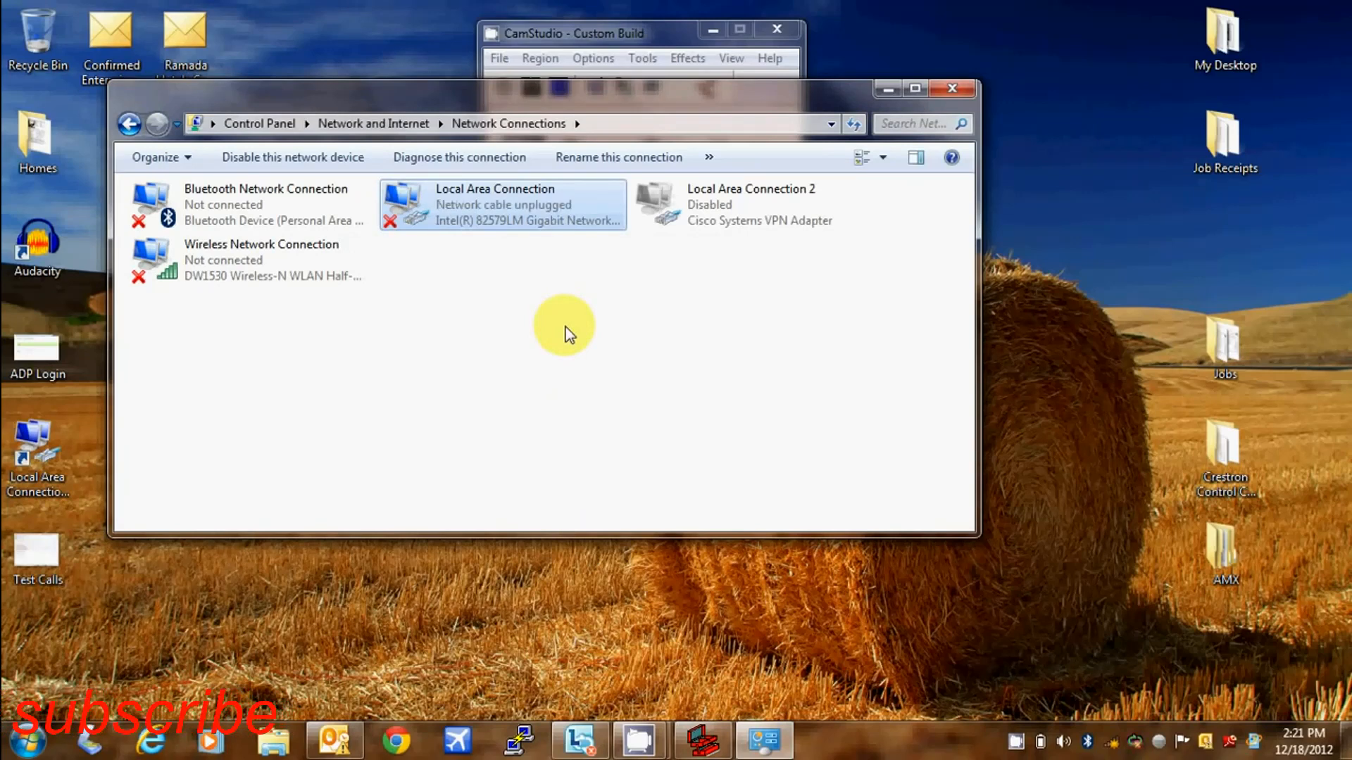
- Reopen the Local Area Connection's TCP/IPv4 properties and select obtaining the IP address and DNS server address automatically
{"action": "right_click", "coordinate": [561, 204]}
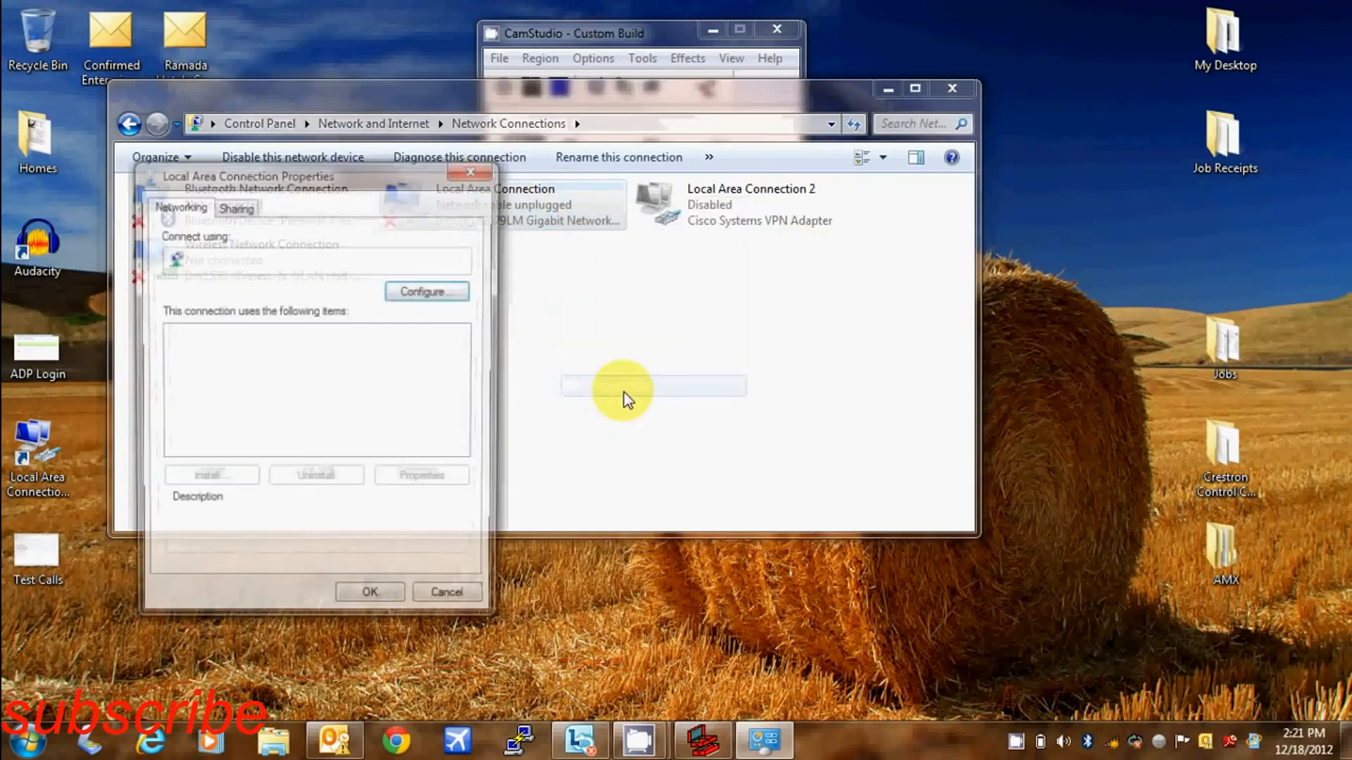
{"action": "left_click", "coordinate": [380, 418]}
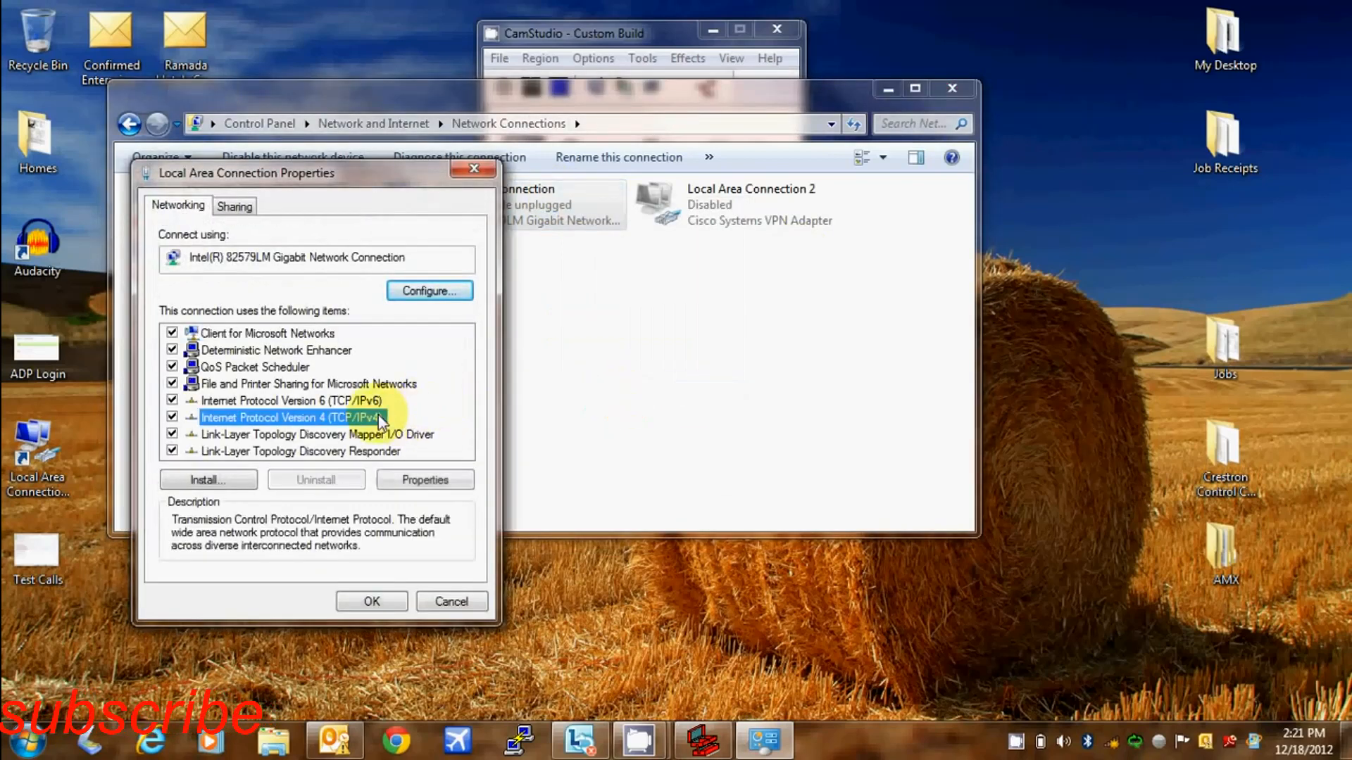
{"action": "left_click", "coordinate": [417, 479]}
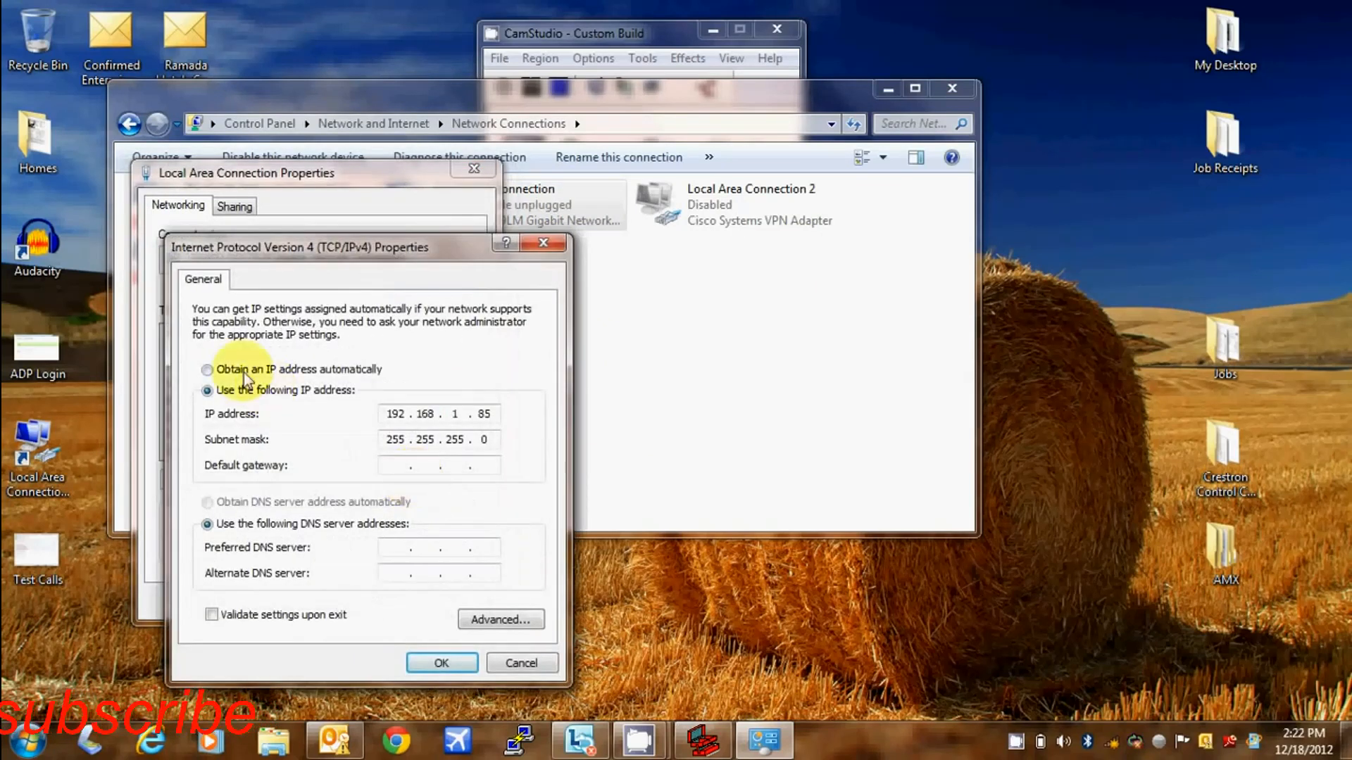
{"action": "left_click", "coordinate": [221, 370]}
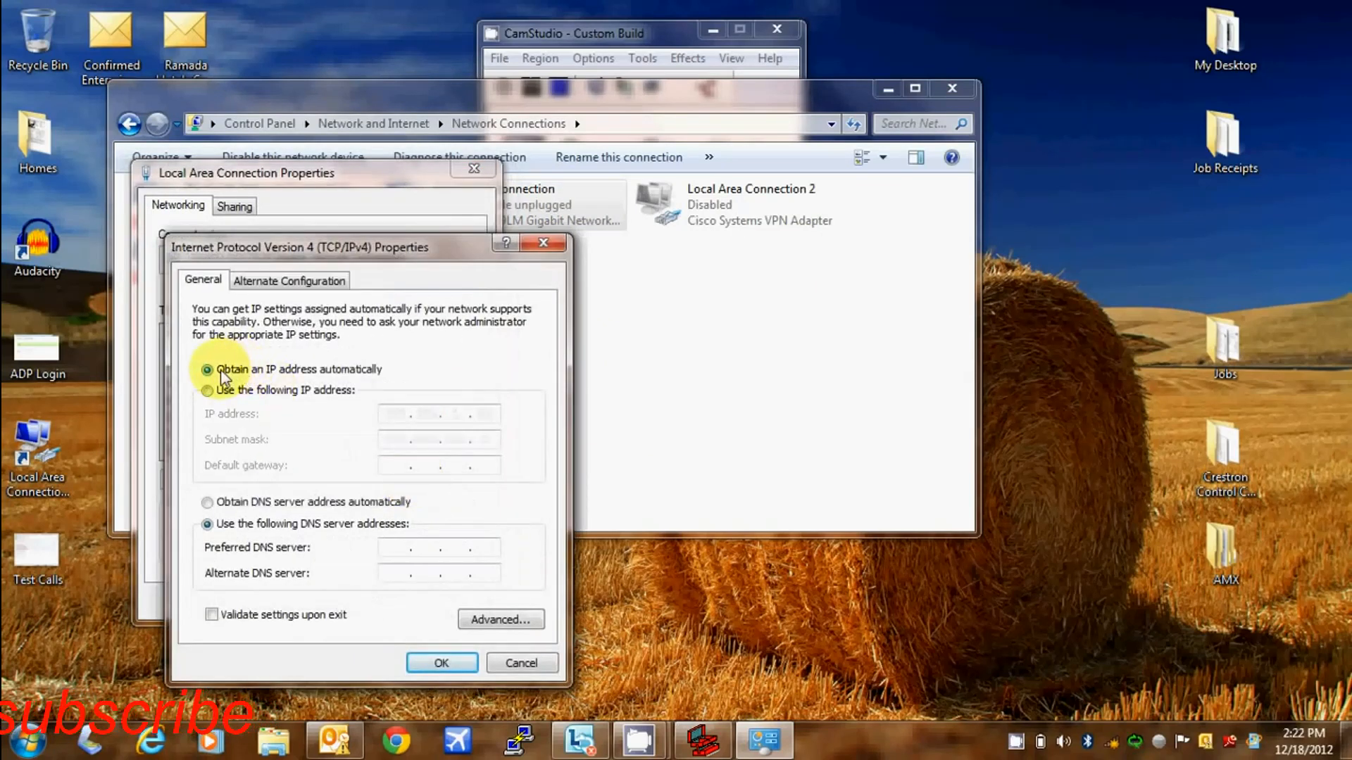
{"action": "left_click", "coordinate": [239, 501]}
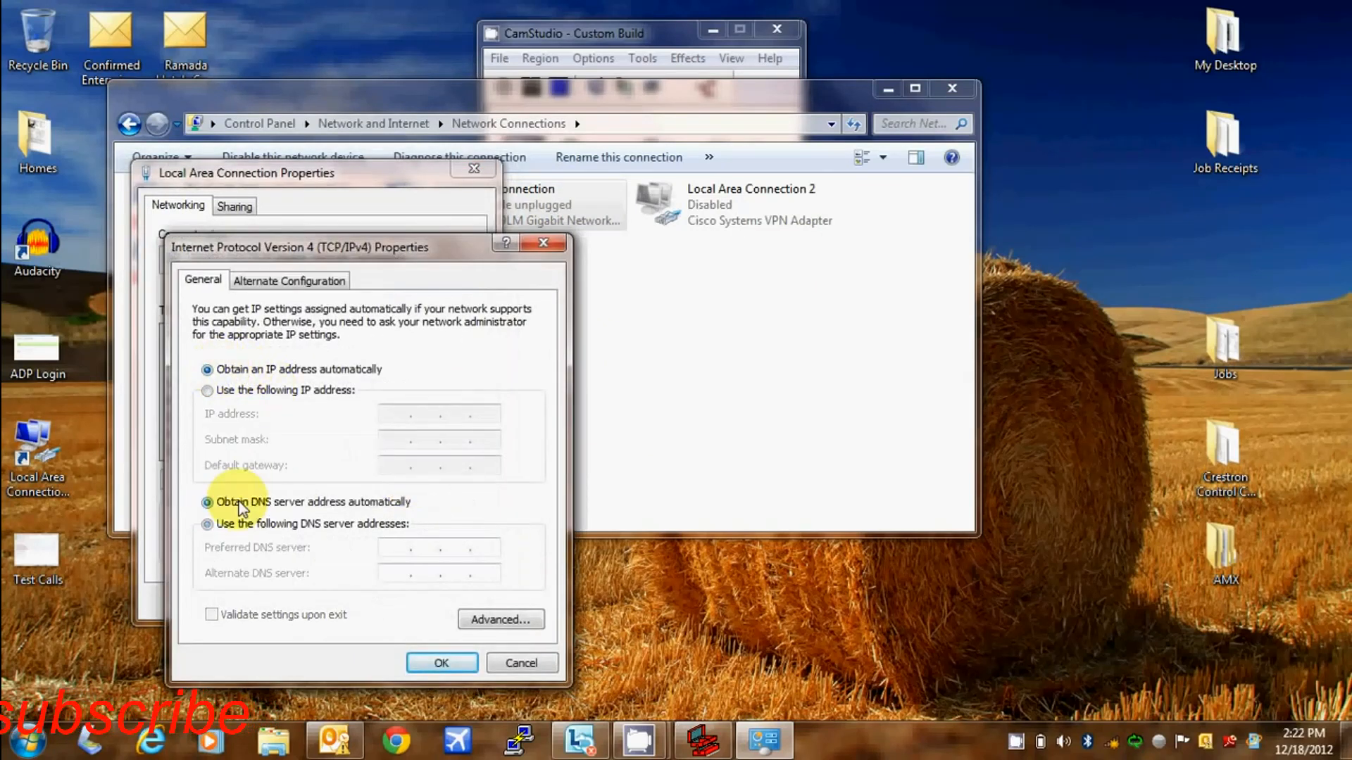
- Switch the adapter to a manually specified IP address, enter 192.168.1.85 and accept the TCP/IPv4 settings
{"action": "left_click", "coordinate": [237, 394]}
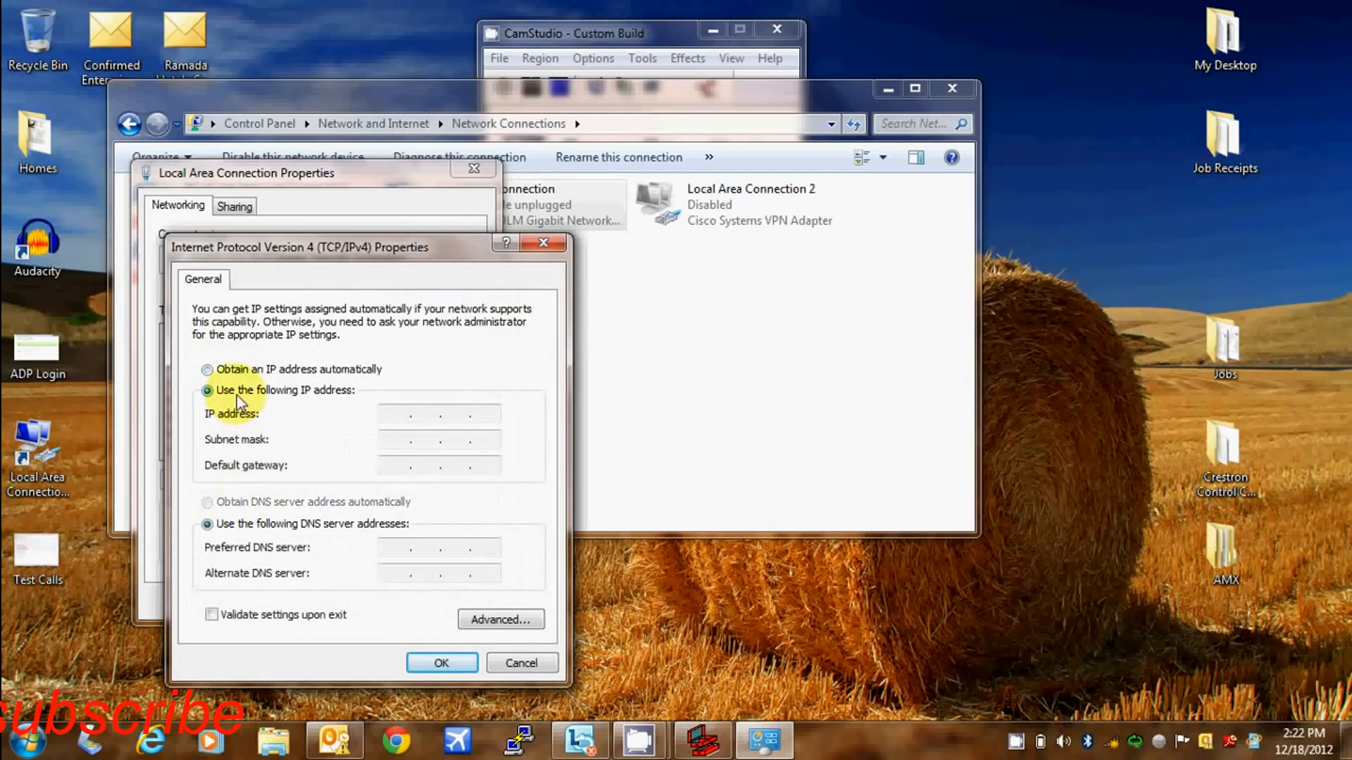
{"action": "left_click", "coordinate": [391, 415]}
{"action": "type", "text": "192 . 168 . 1 . "}
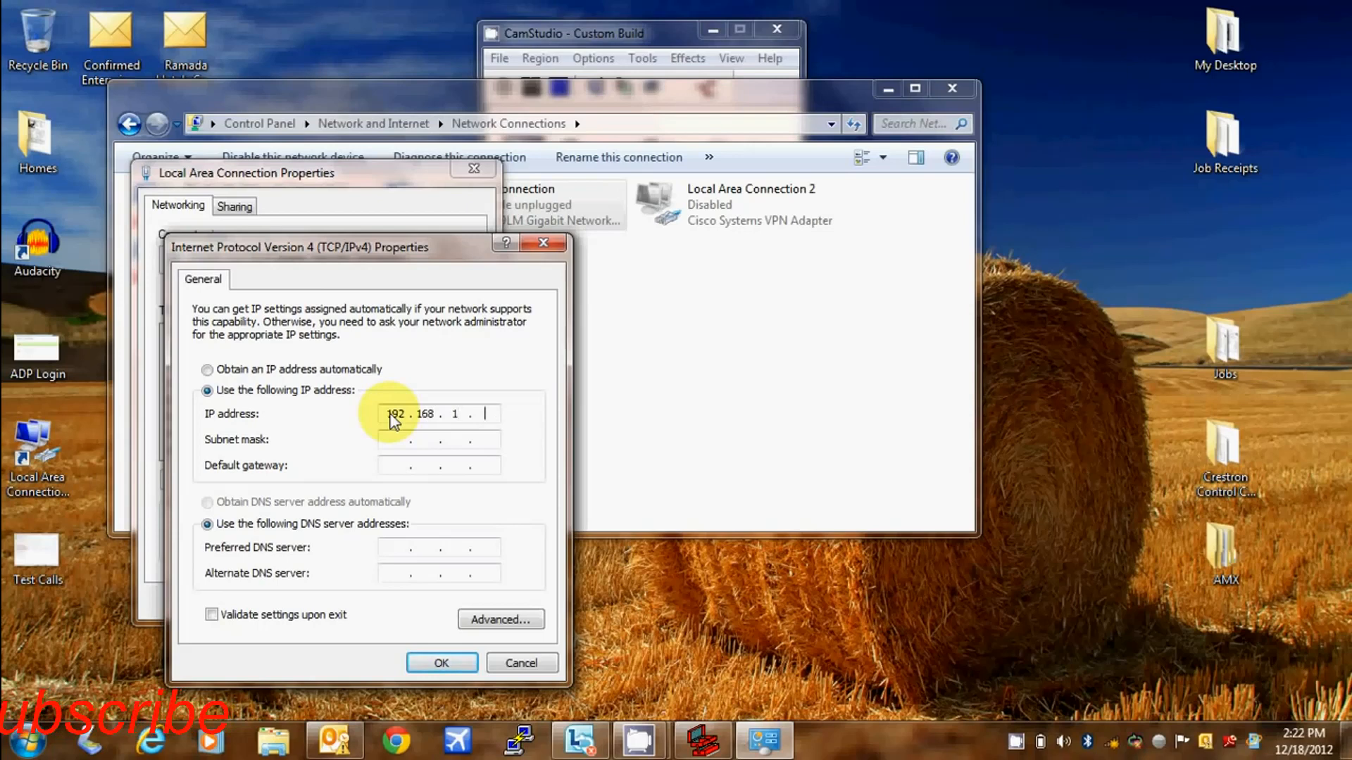
{"action": "type", "text": "85"}
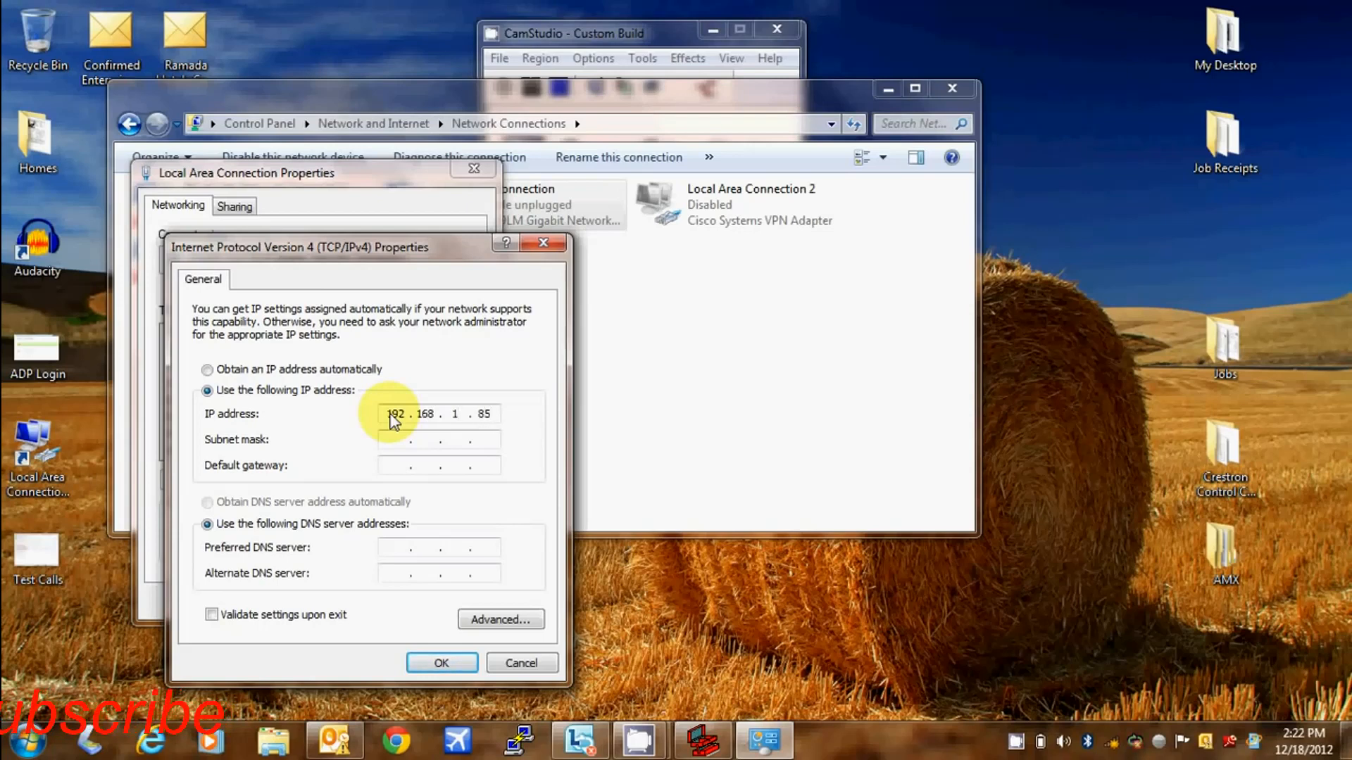
{"action": "key", "text": "Tab"}
{"action": "left_click", "coordinate": [456, 662]}
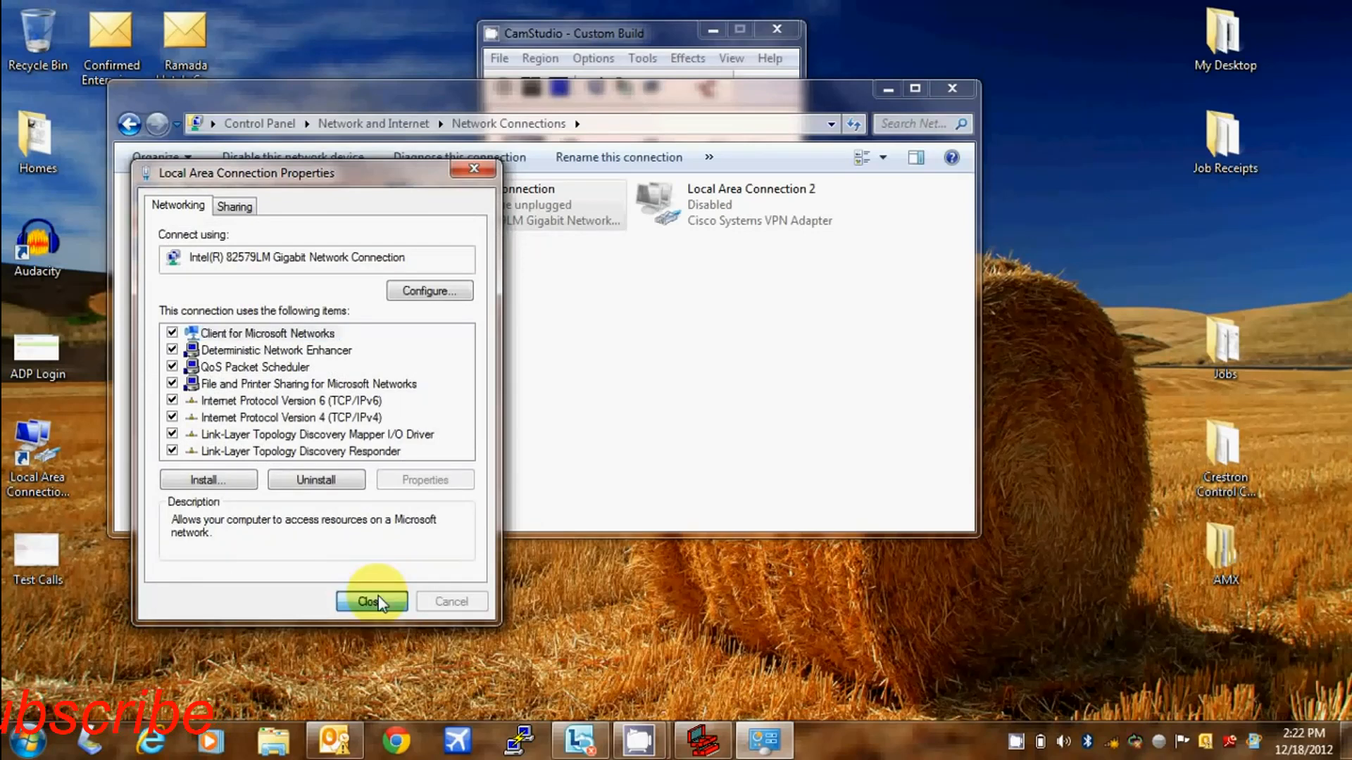
- Close the Local Area Connection properties and deselect the adapter in Network Connections
{"action": "left_click", "coordinate": [373, 601]}
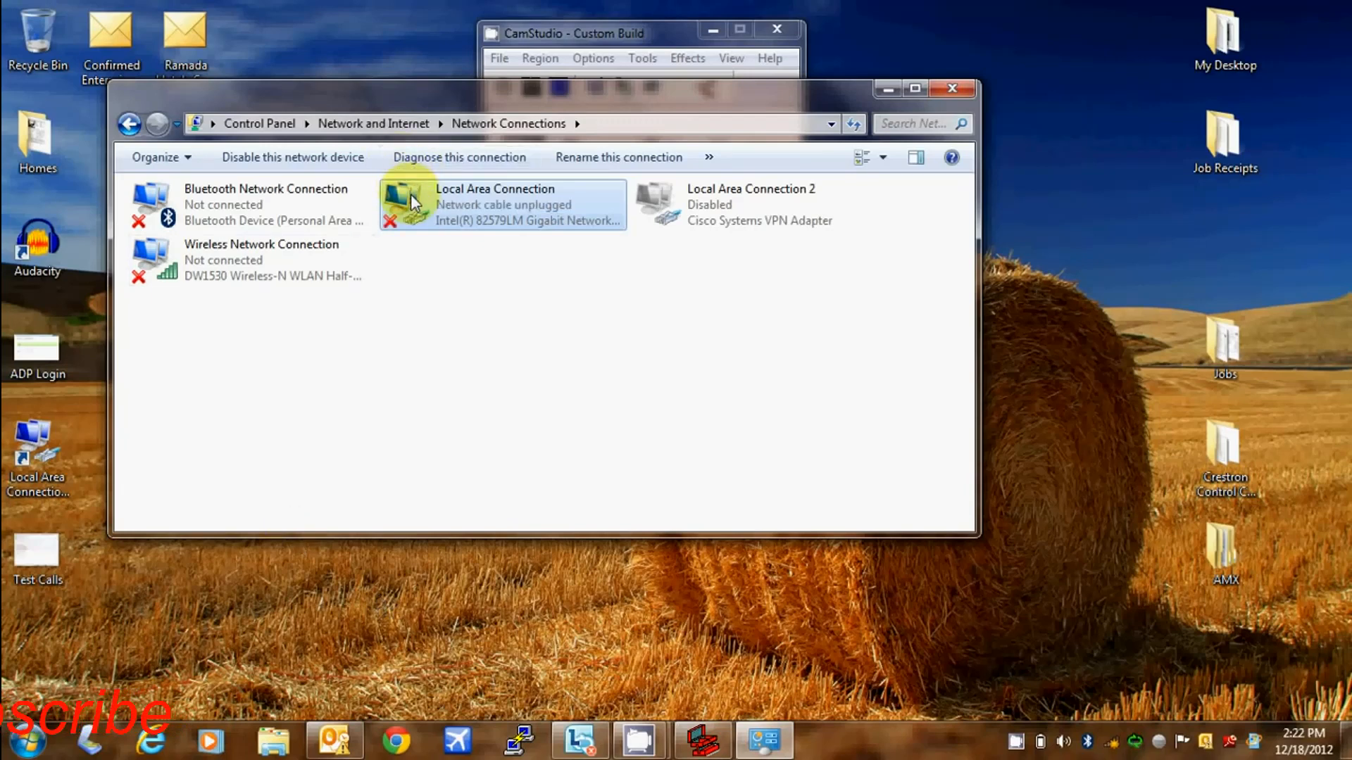
{"action": "left_click", "coordinate": [787, 282]}
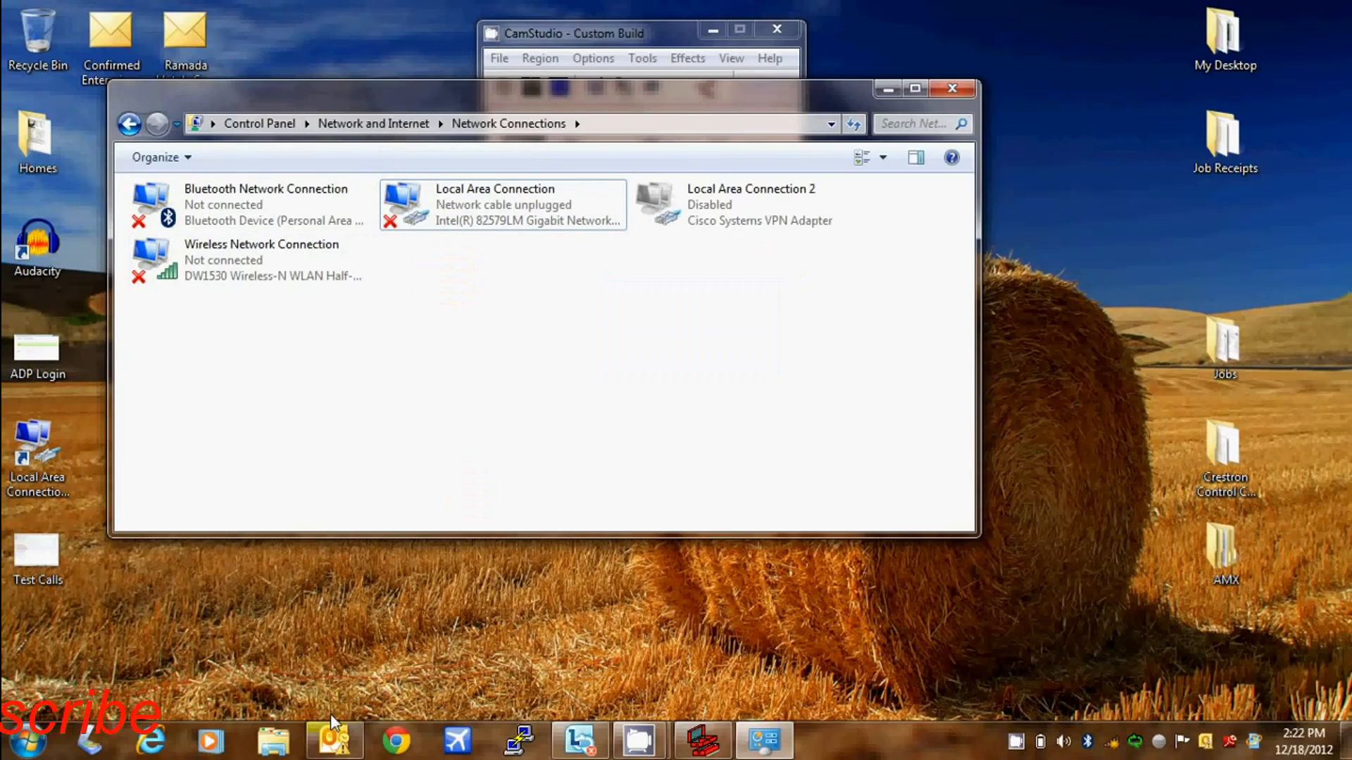
- Switch to Crestron Toolbox and run a device search with the Device Discovery Tool in a maximized window
{"action": "left_click", "coordinate": [702, 738]}
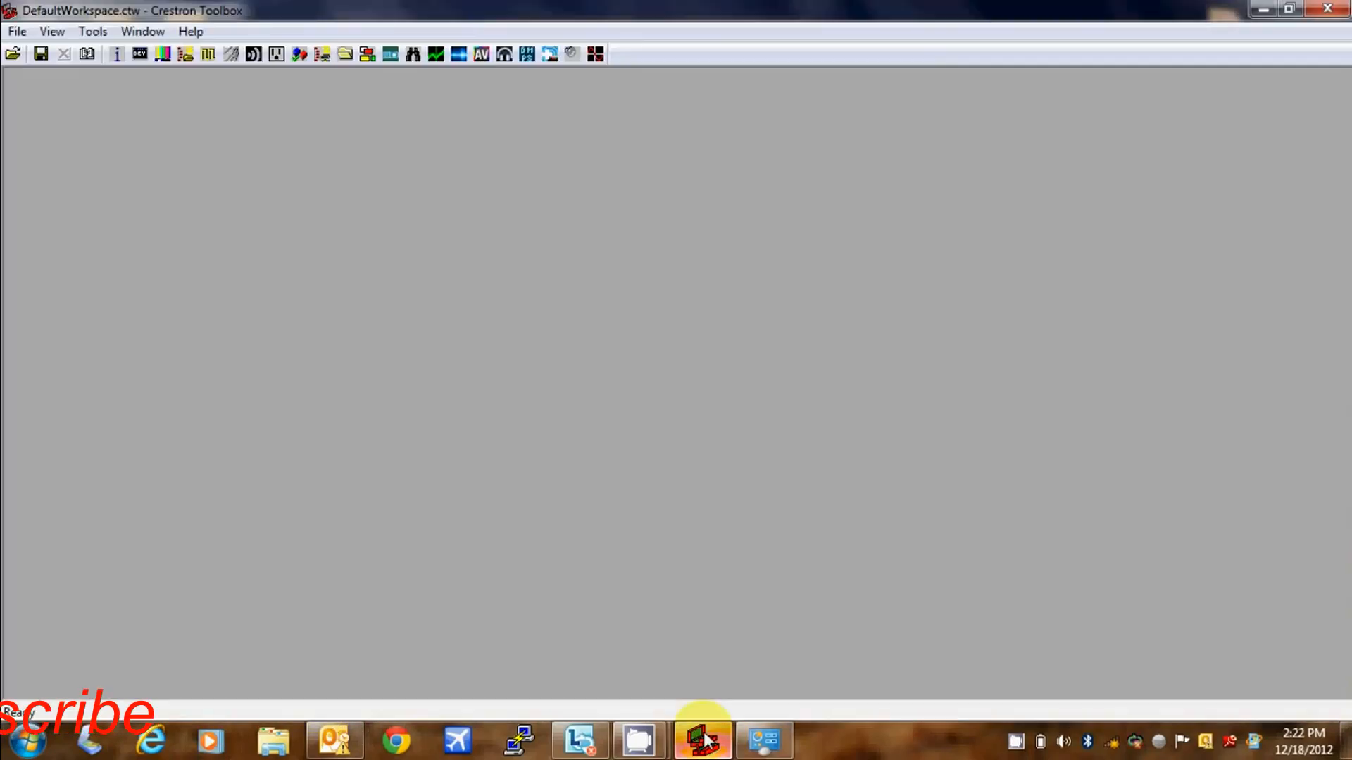
{"action": "left_click", "coordinate": [412, 57]}
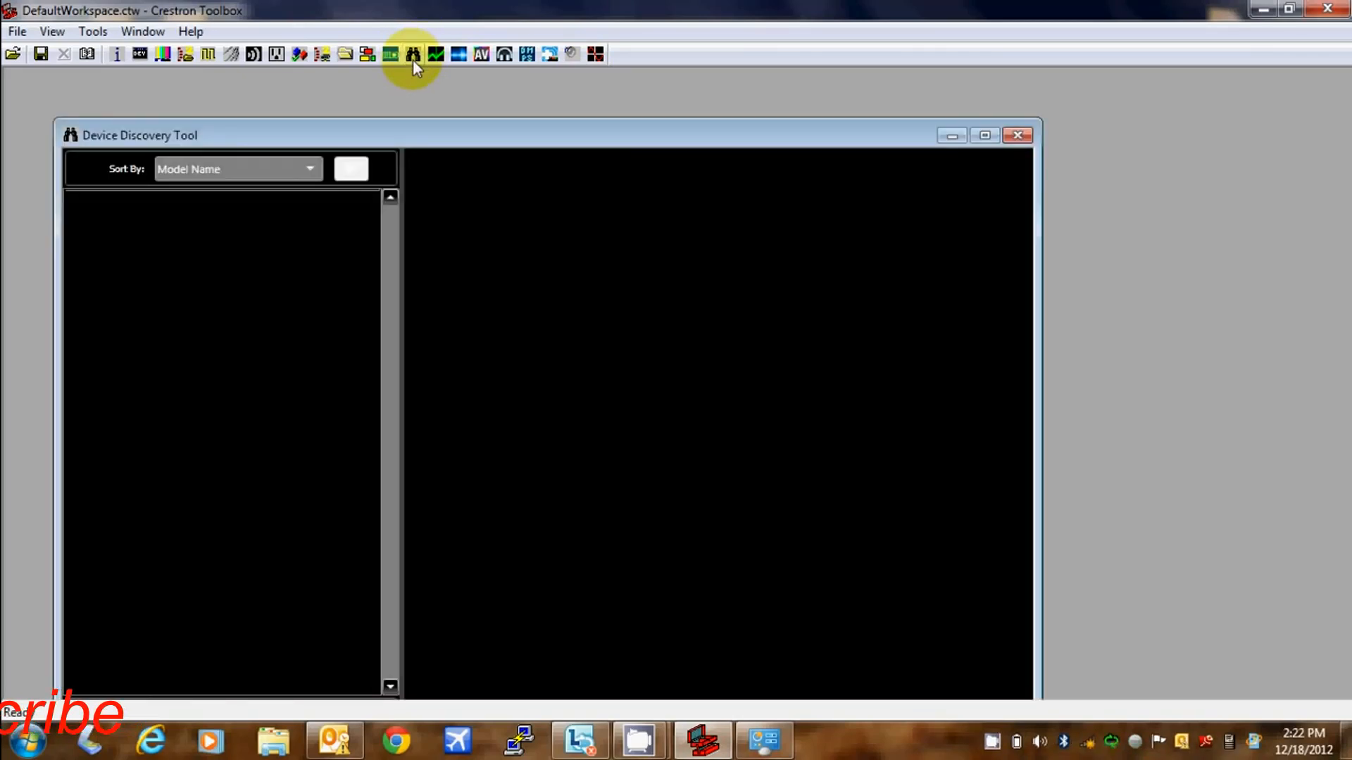
{"action": "left_click", "coordinate": [982, 135]}
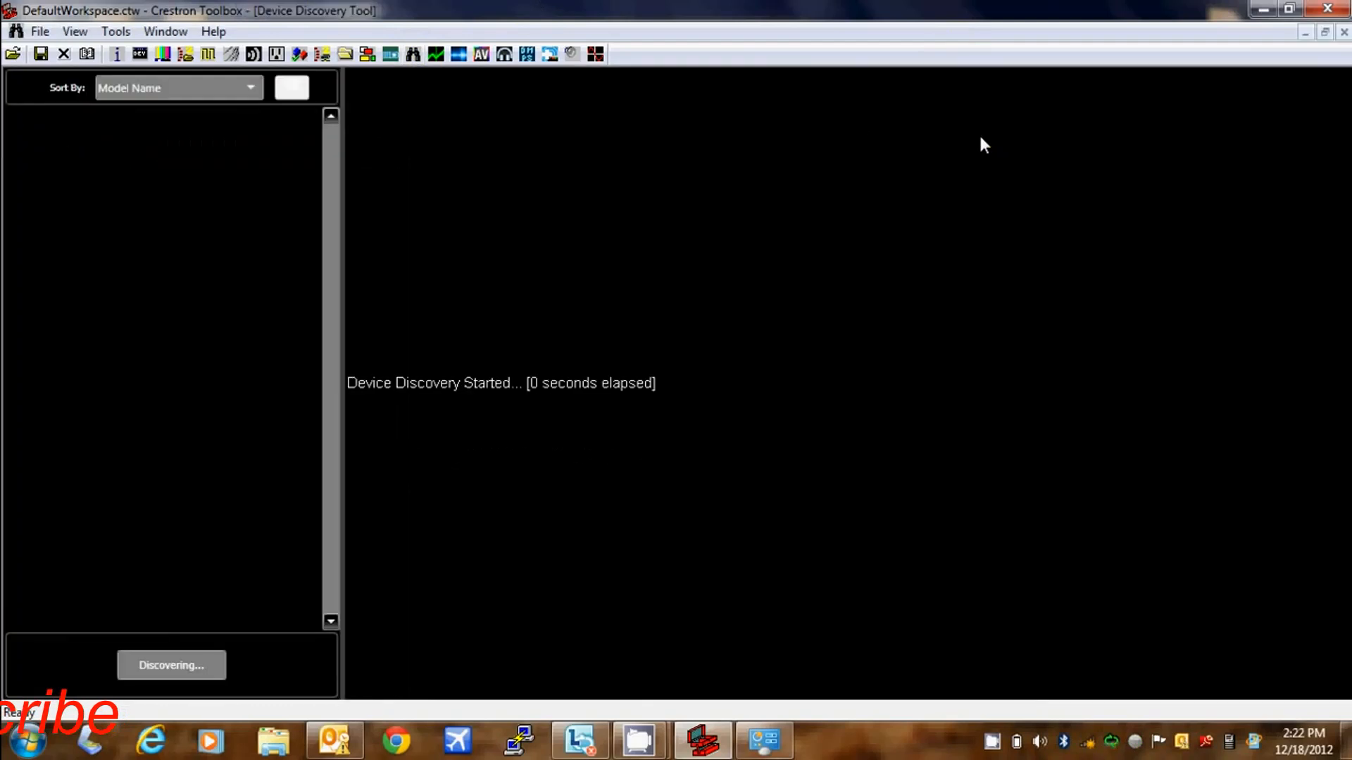
{"action": "left_click", "coordinate": [121, 32]}
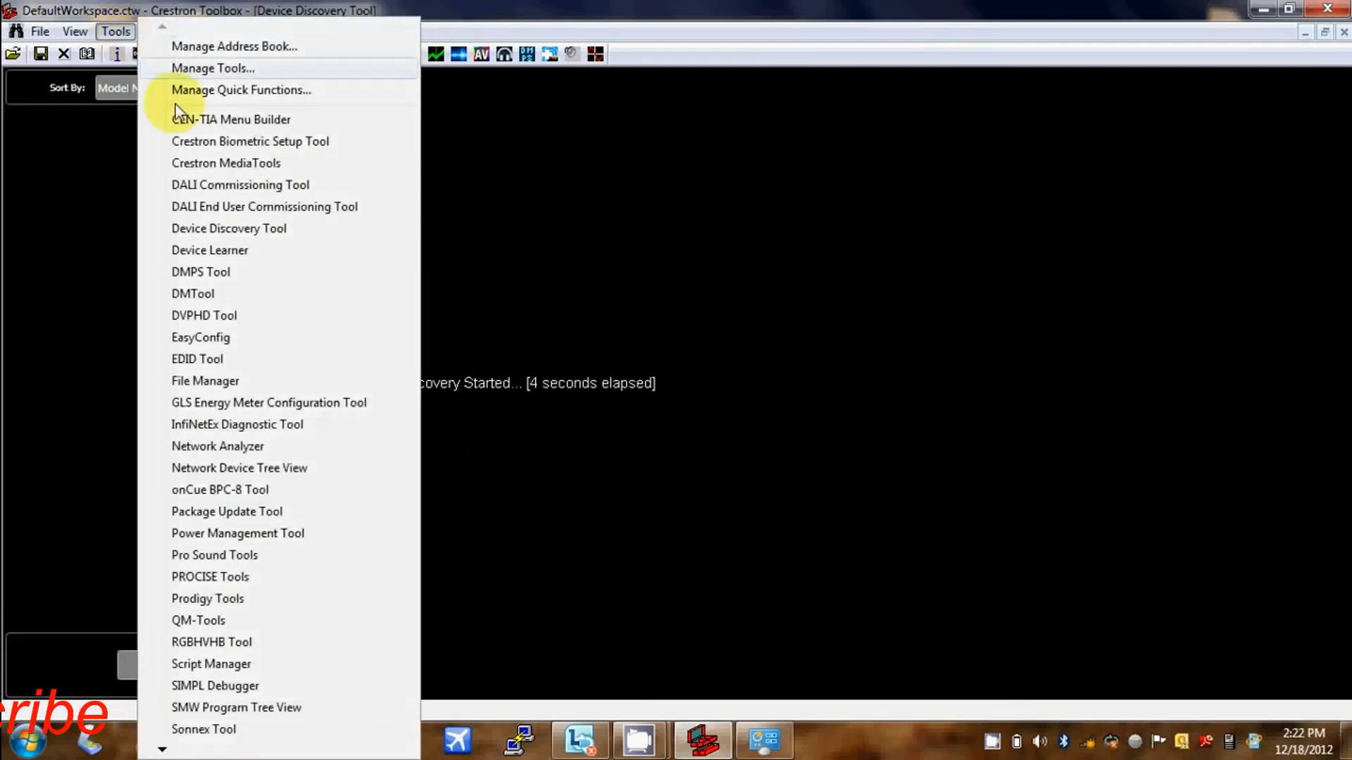
{"action": "left_click", "coordinate": [196, 233]}
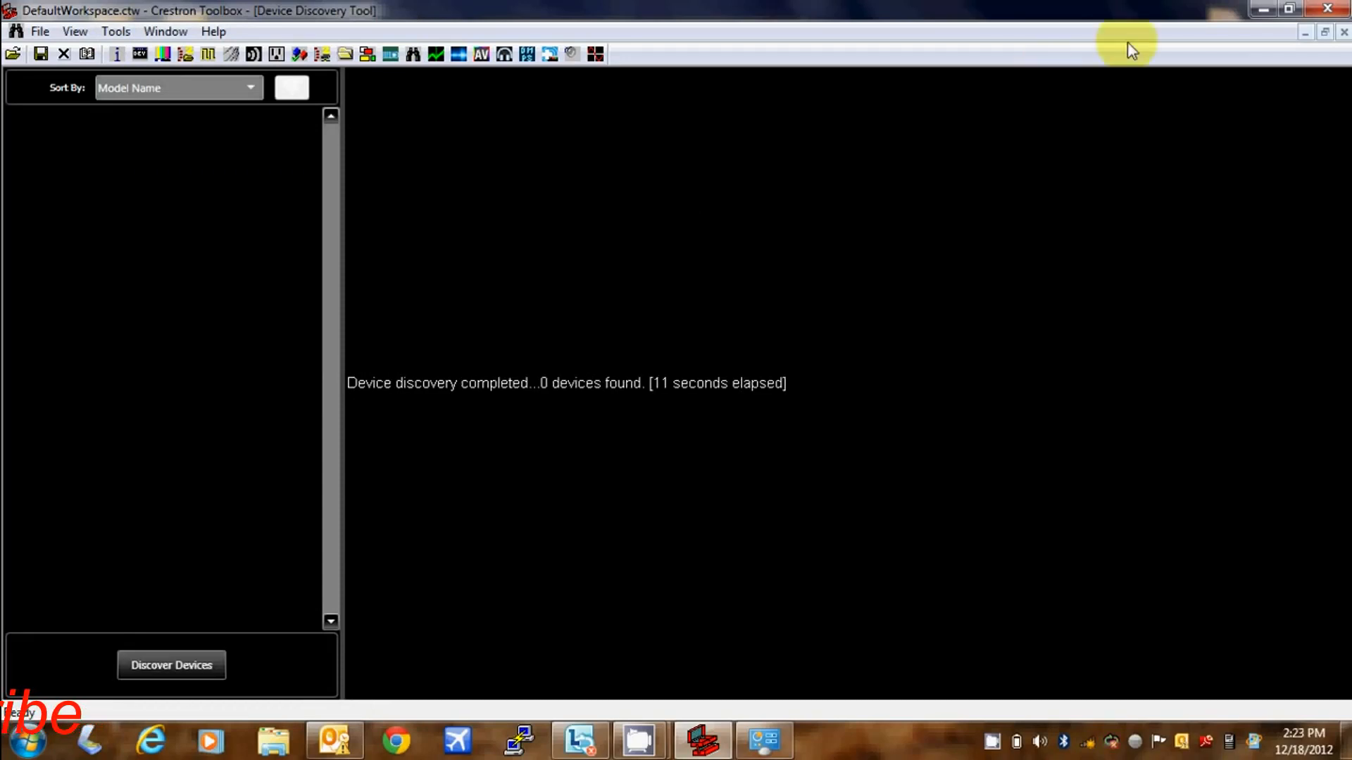
- Close the Device Discovery Tool and minimize Crestron Toolbox to return to Network Connections
{"action": "left_click", "coordinate": [1344, 31]}
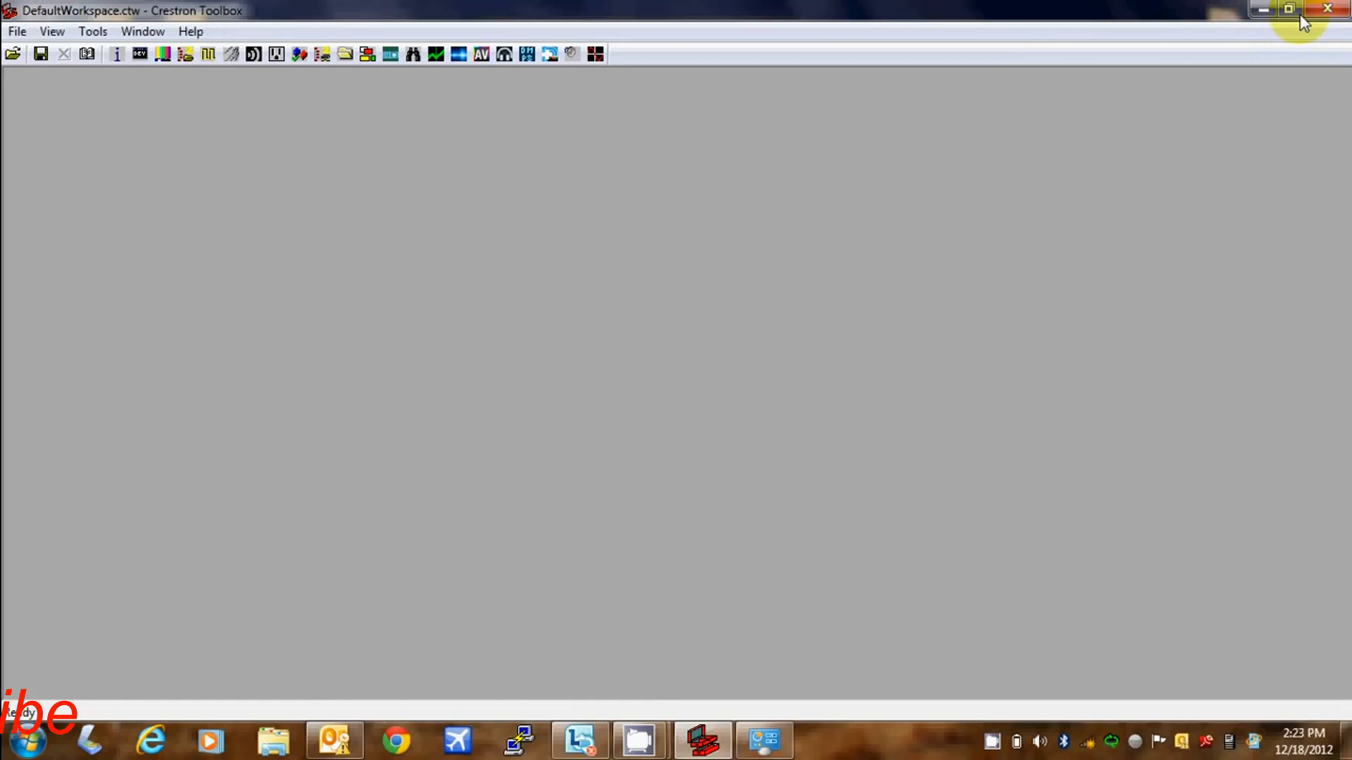
{"action": "left_click", "coordinate": [1258, 8]}
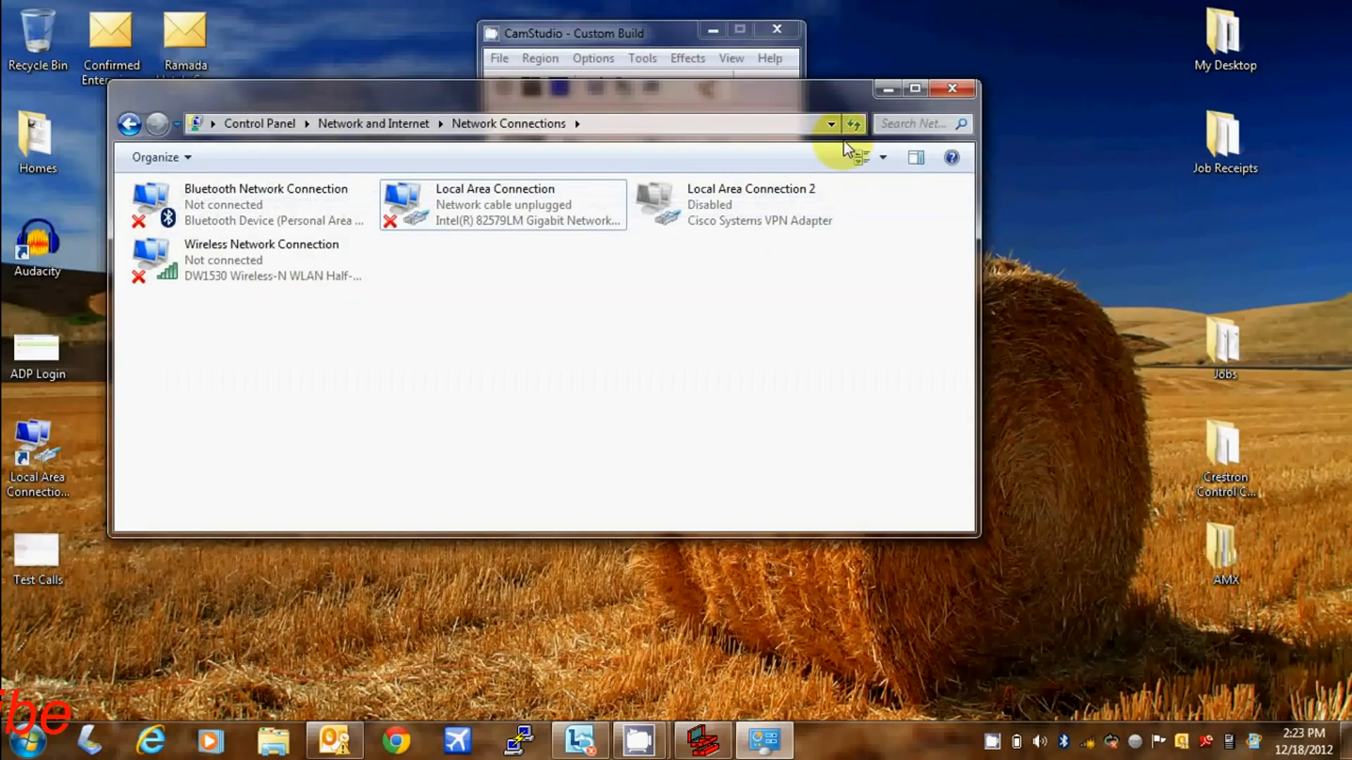